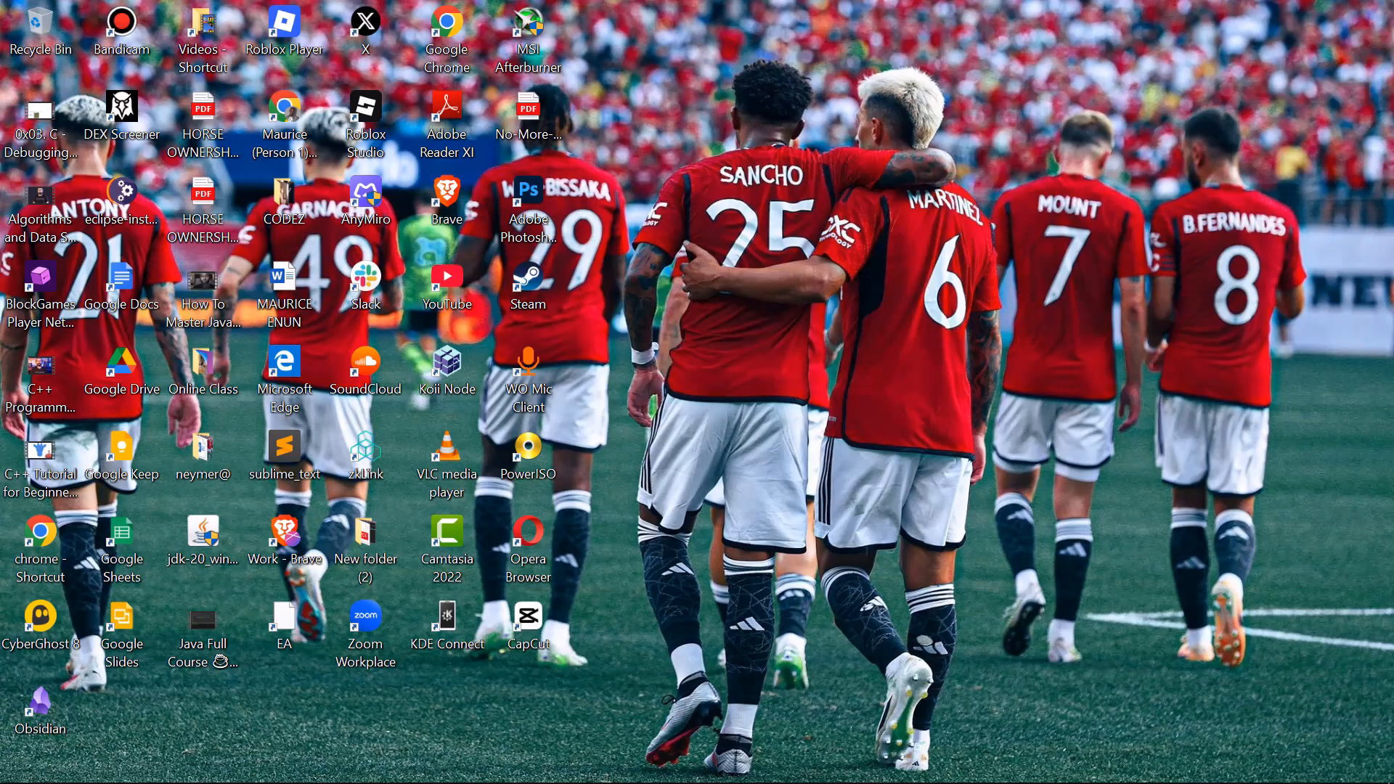
Switch to Brave and review Obsidian's download options for each platform and the recent download history.
mouse_move(573, 782)
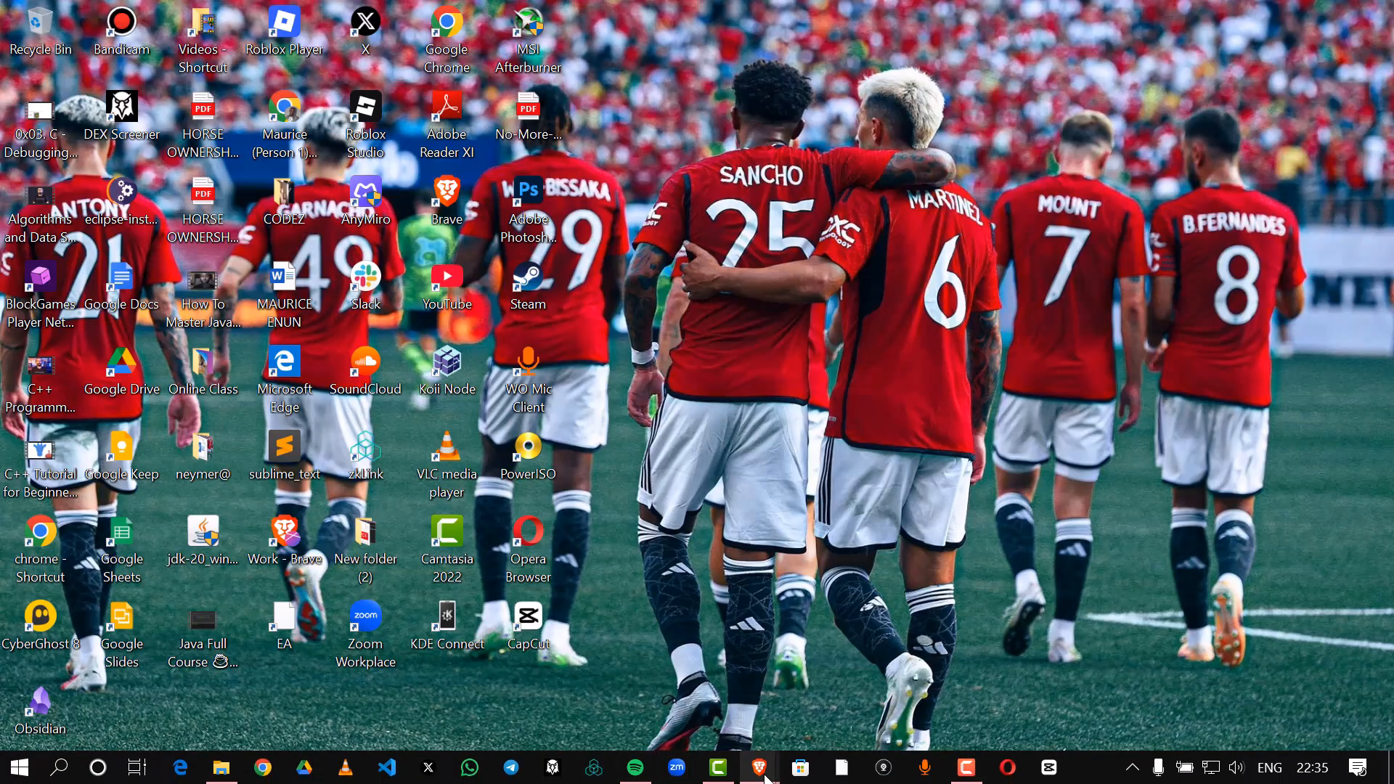
mouse_move(763, 775)
left_click(723, 708)
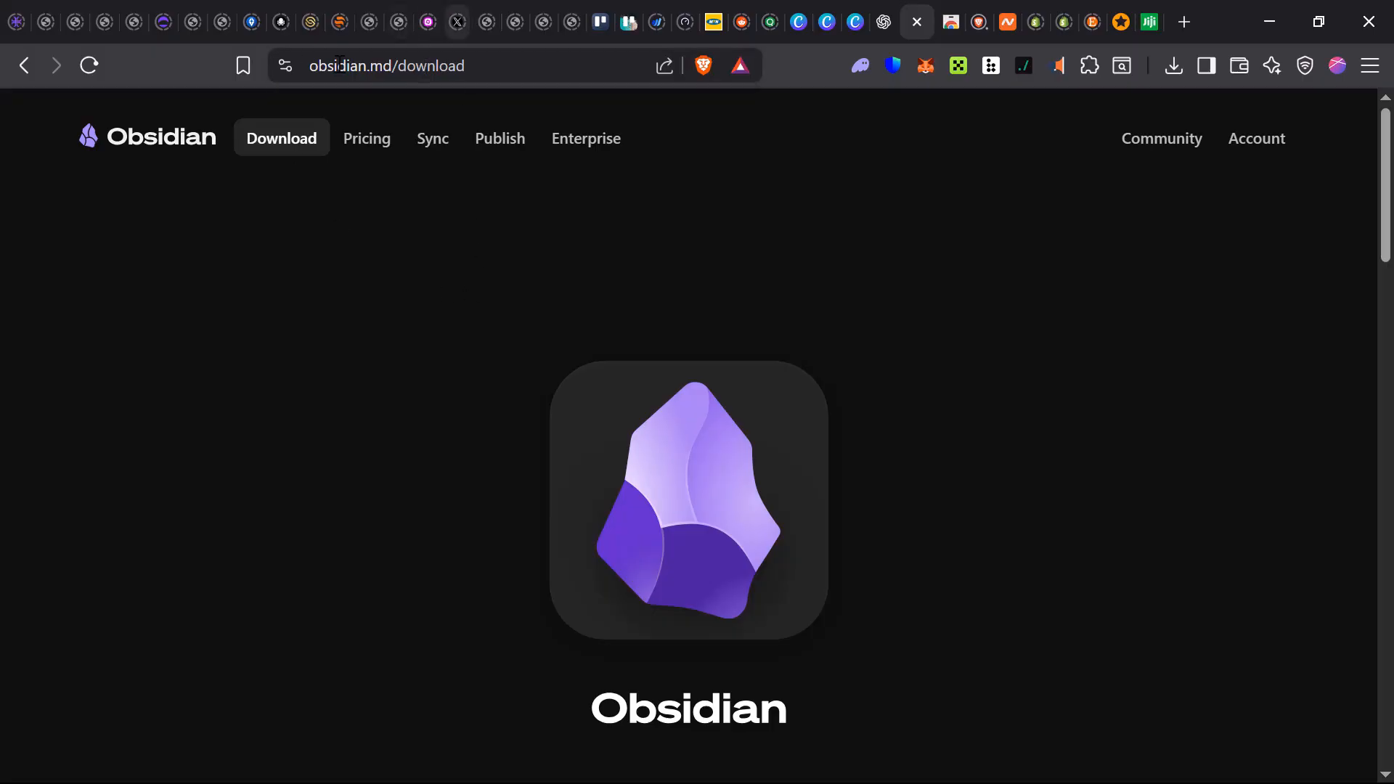
scroll(520, 320, "down", 3)
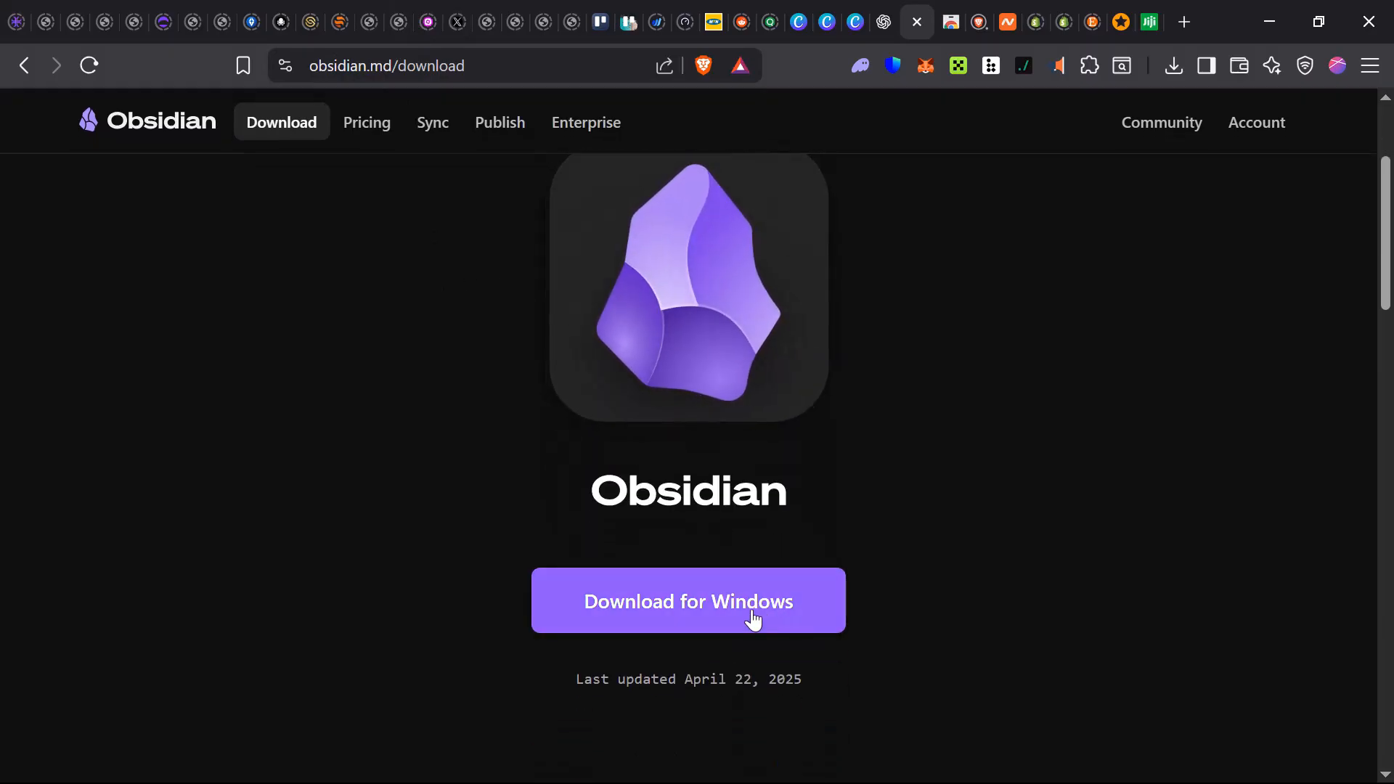
scroll(779, 556, "down", 2)
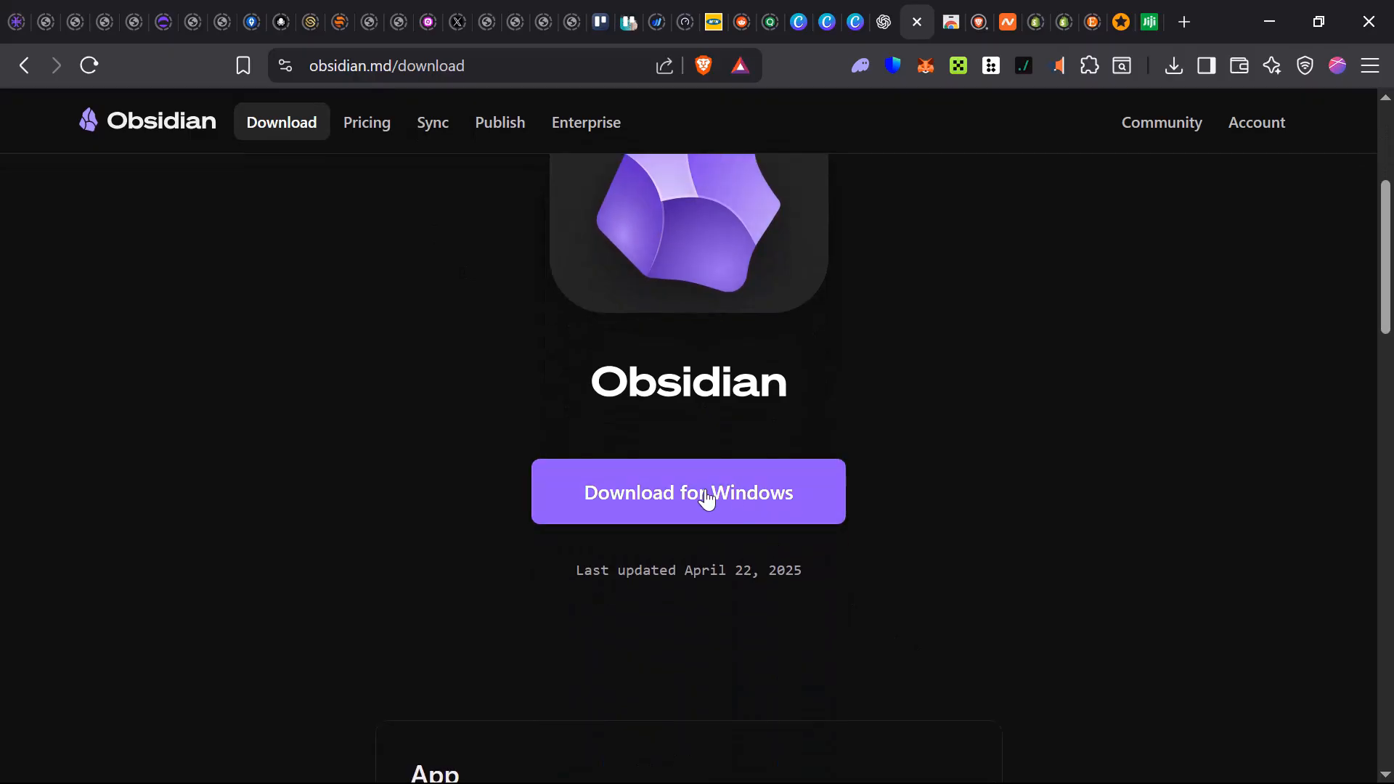
scroll(740, 510, "down", 2)
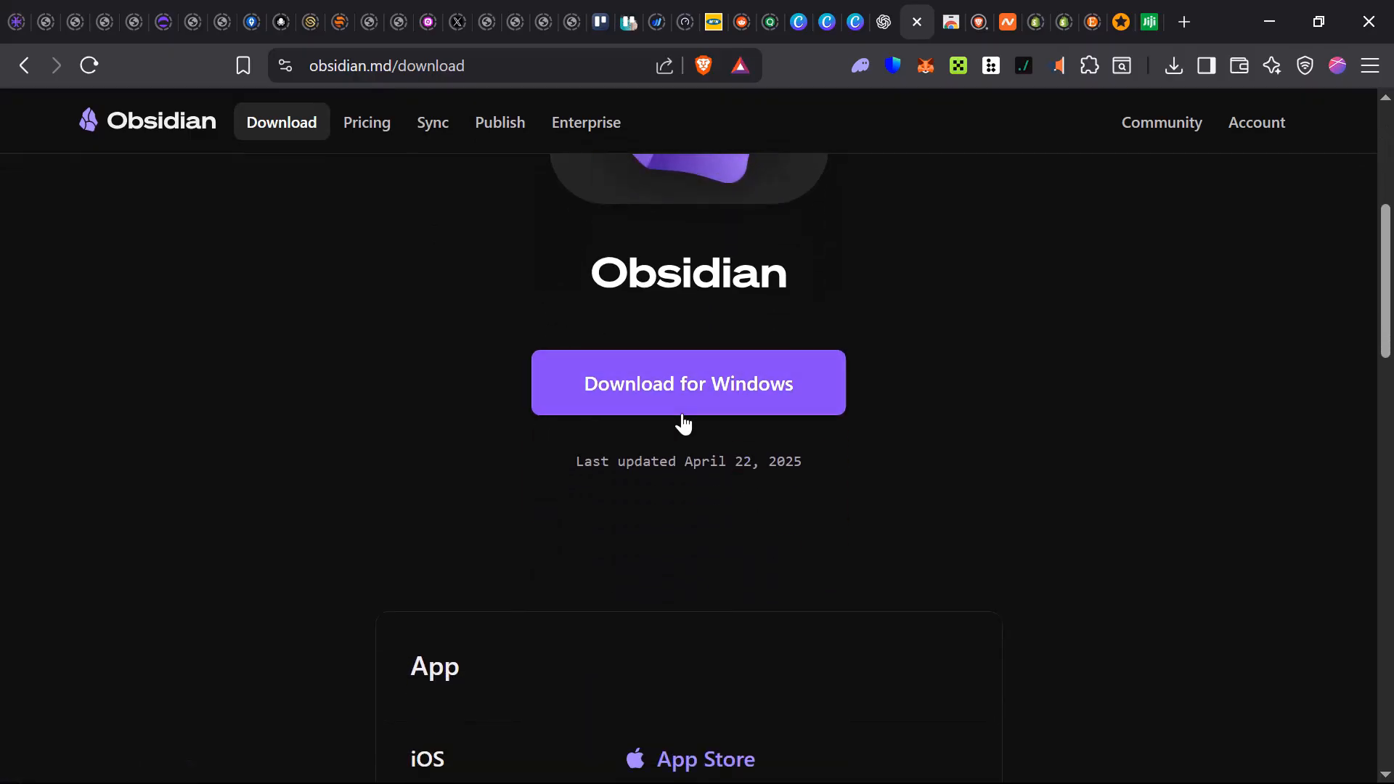
scroll(722, 408, "down", 4)
scroll(710, 428, "down", 2)
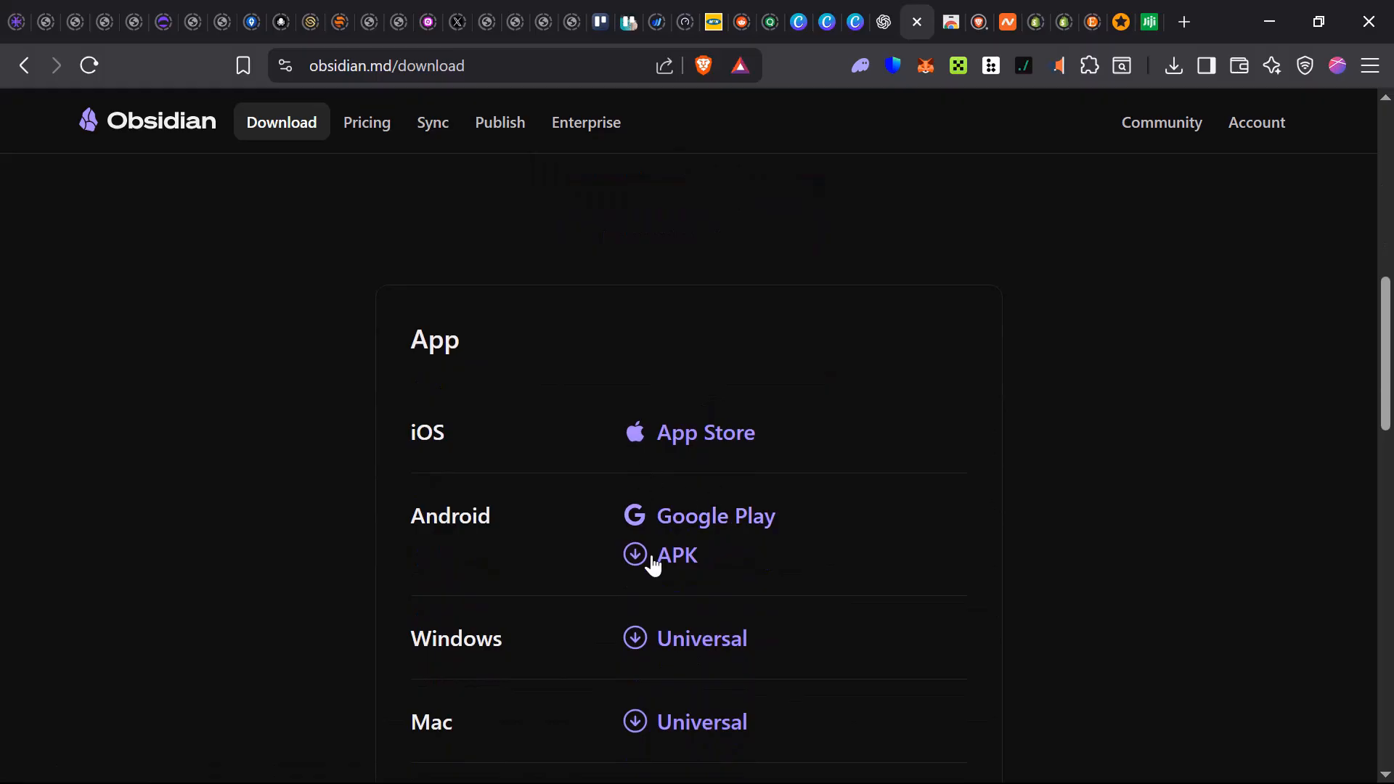
scroll(654, 588, "down", 2)
scroll(693, 653, "down", 2)
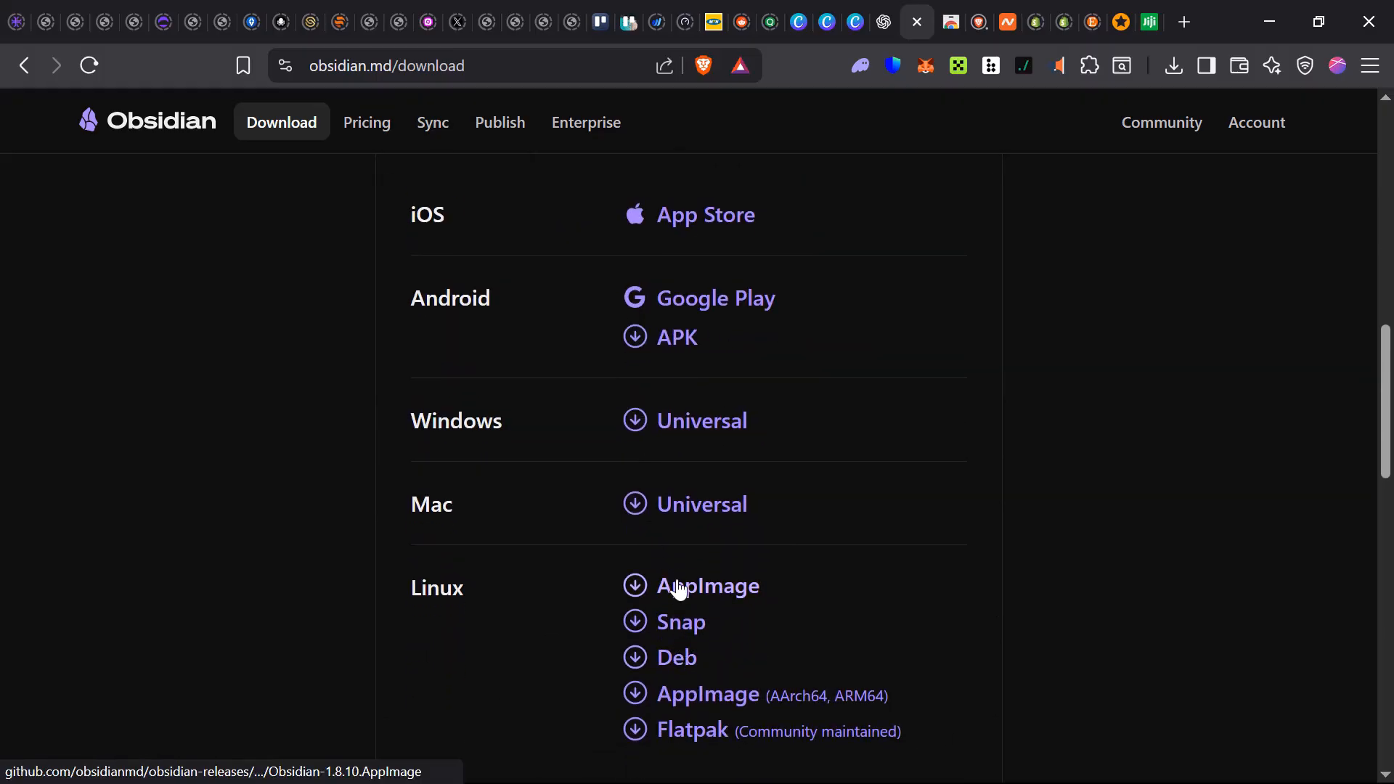
scroll(678, 580, "up", 9)
scroll(709, 554, "up", 5)
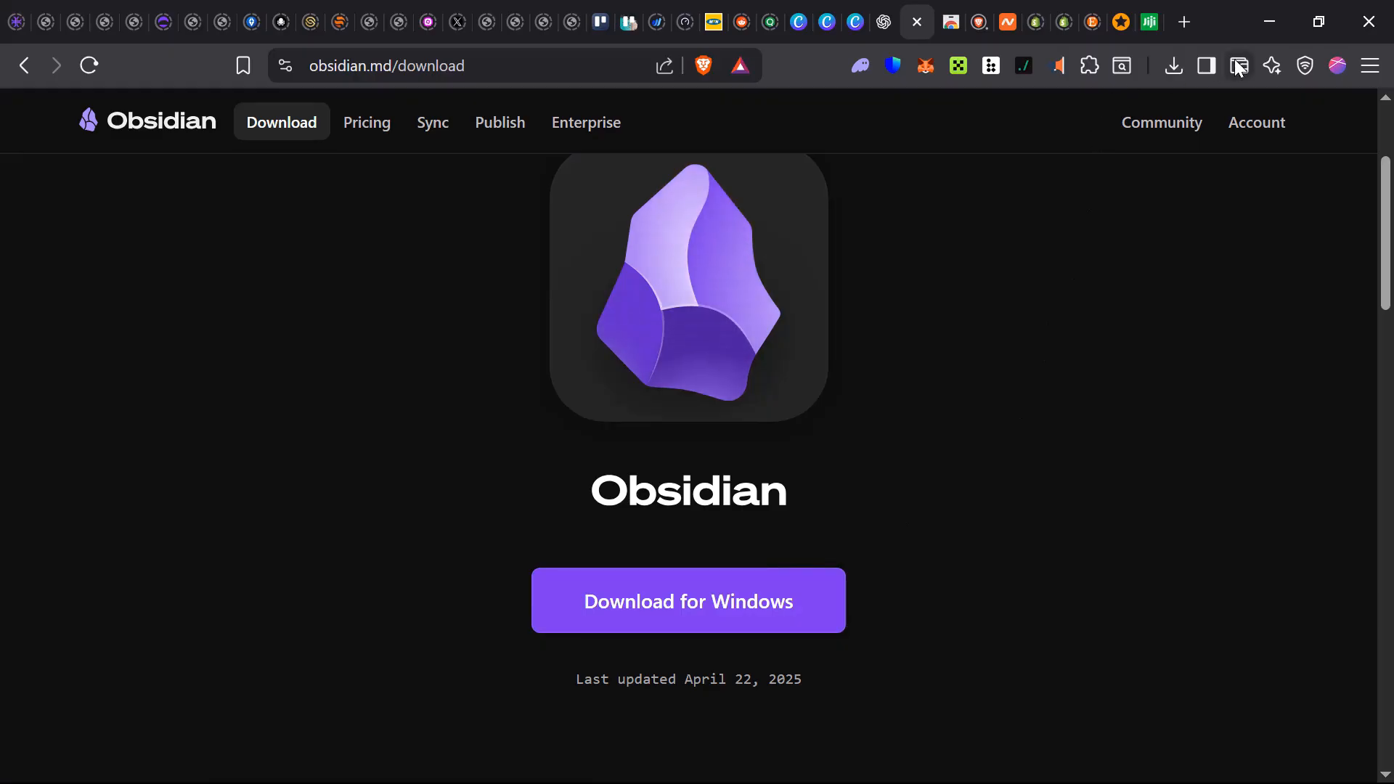
left_click(1174, 66)
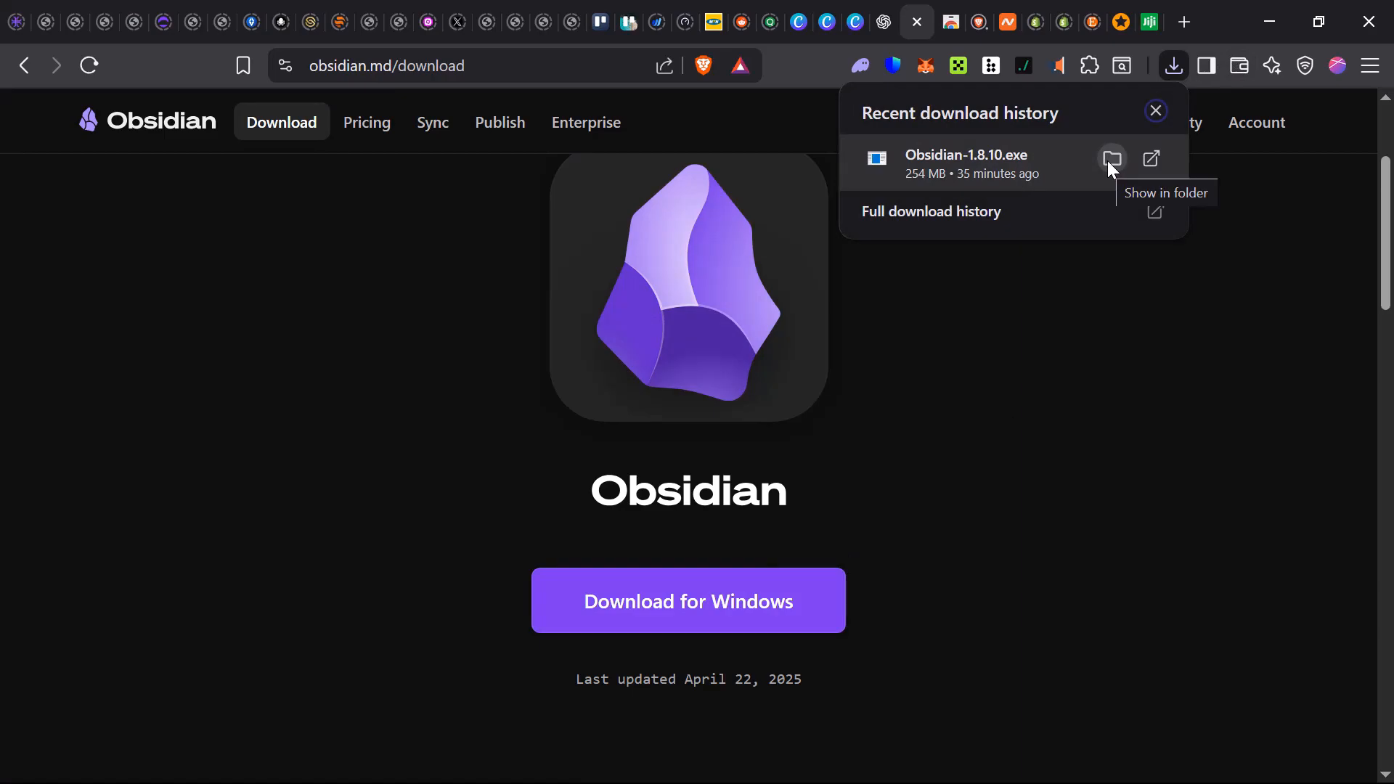
left_click(1269, 22)
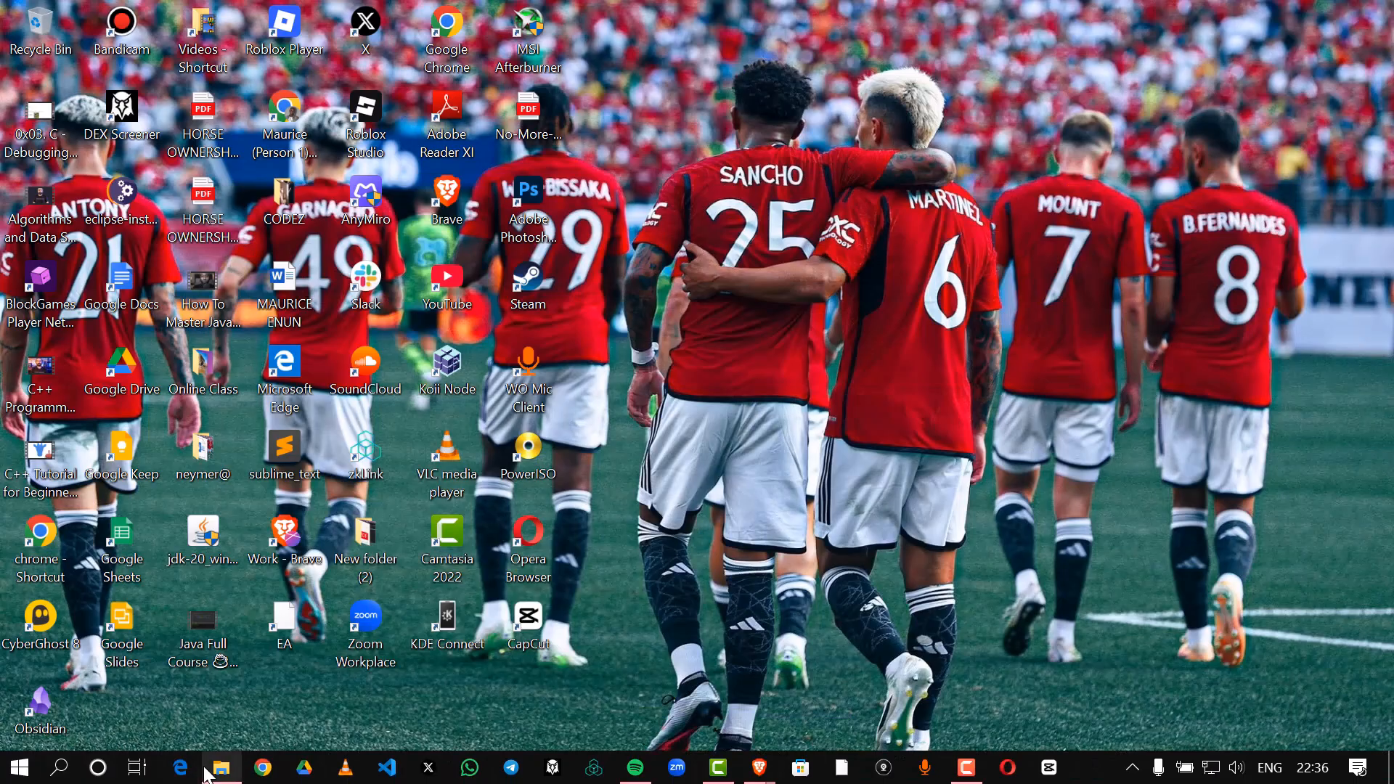
Switch to the Downloads folder in File Explorer and cancel the Obsidian 1.8.10 setup.
left_click(205, 768)
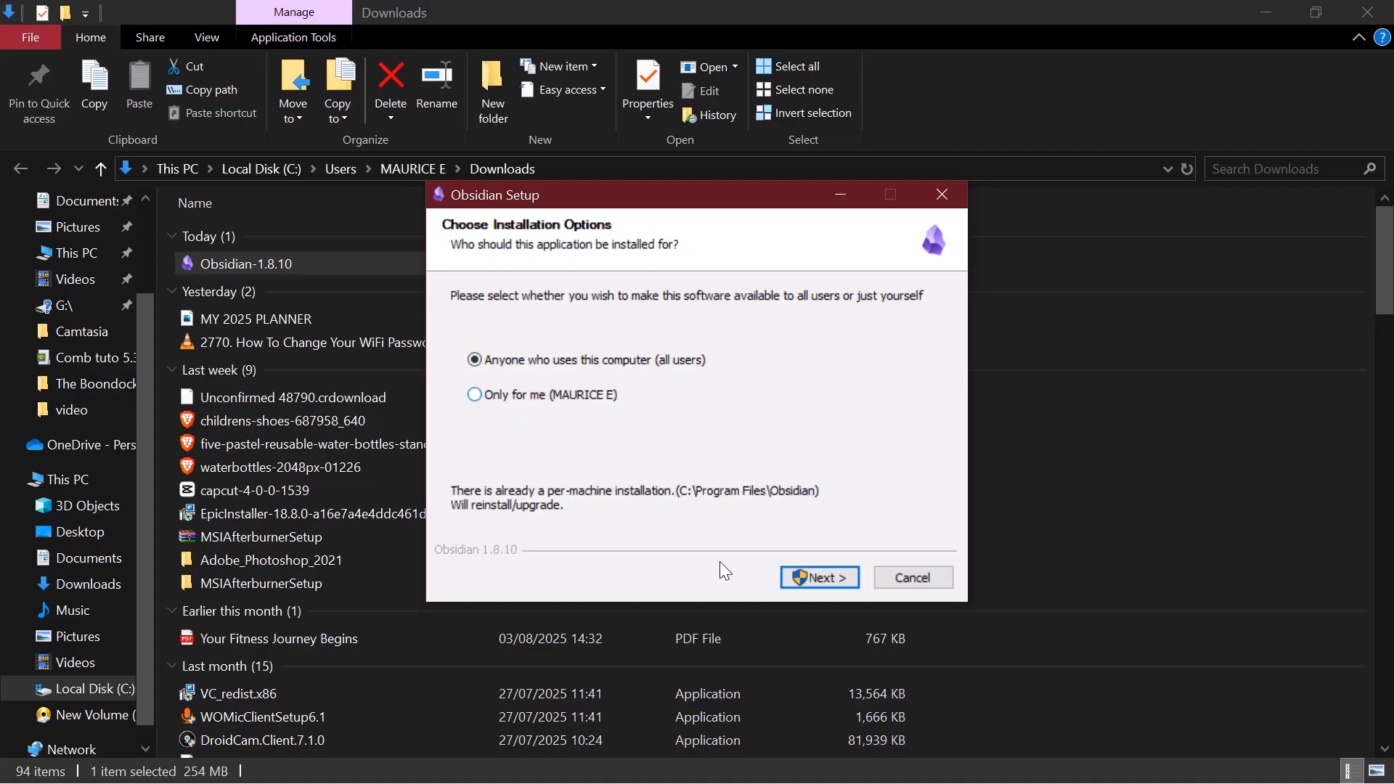
left_click(905, 579)
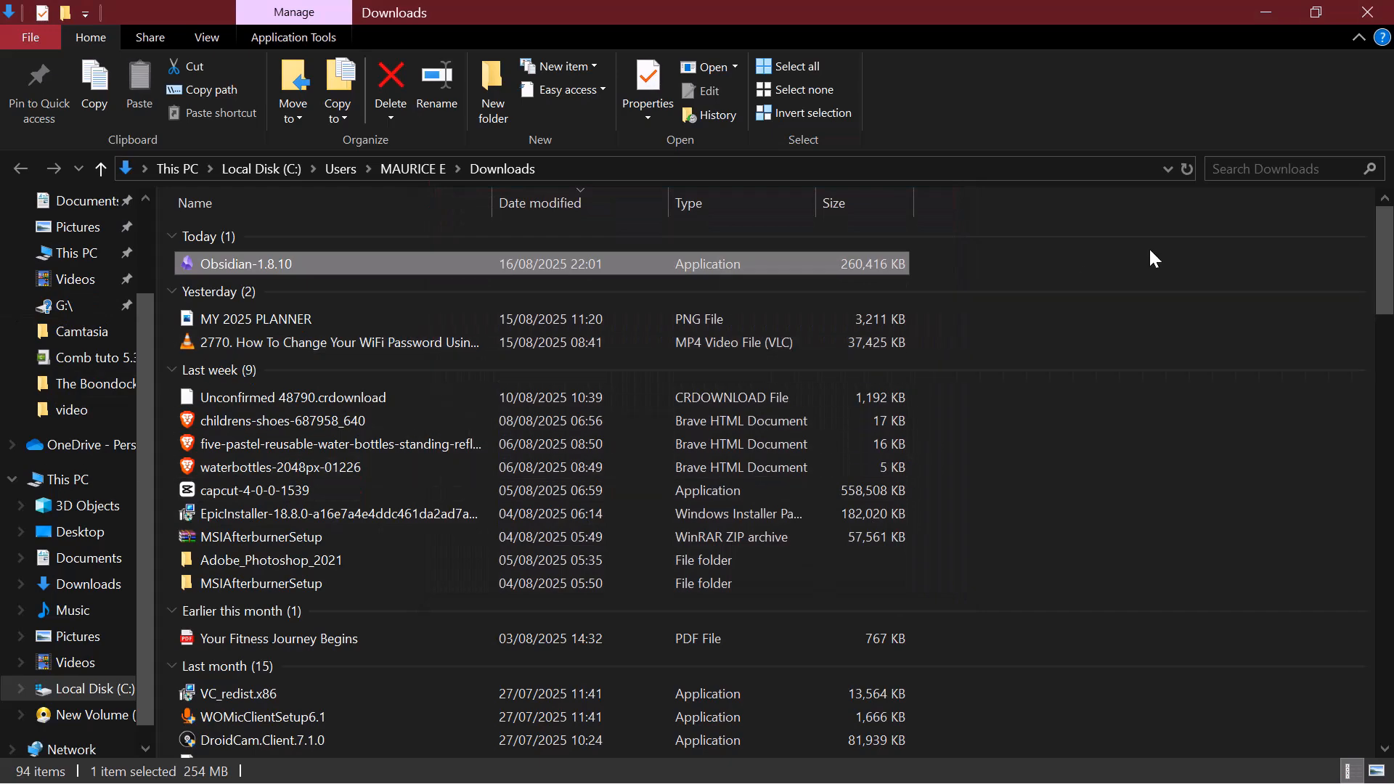
left_click(1269, 16)
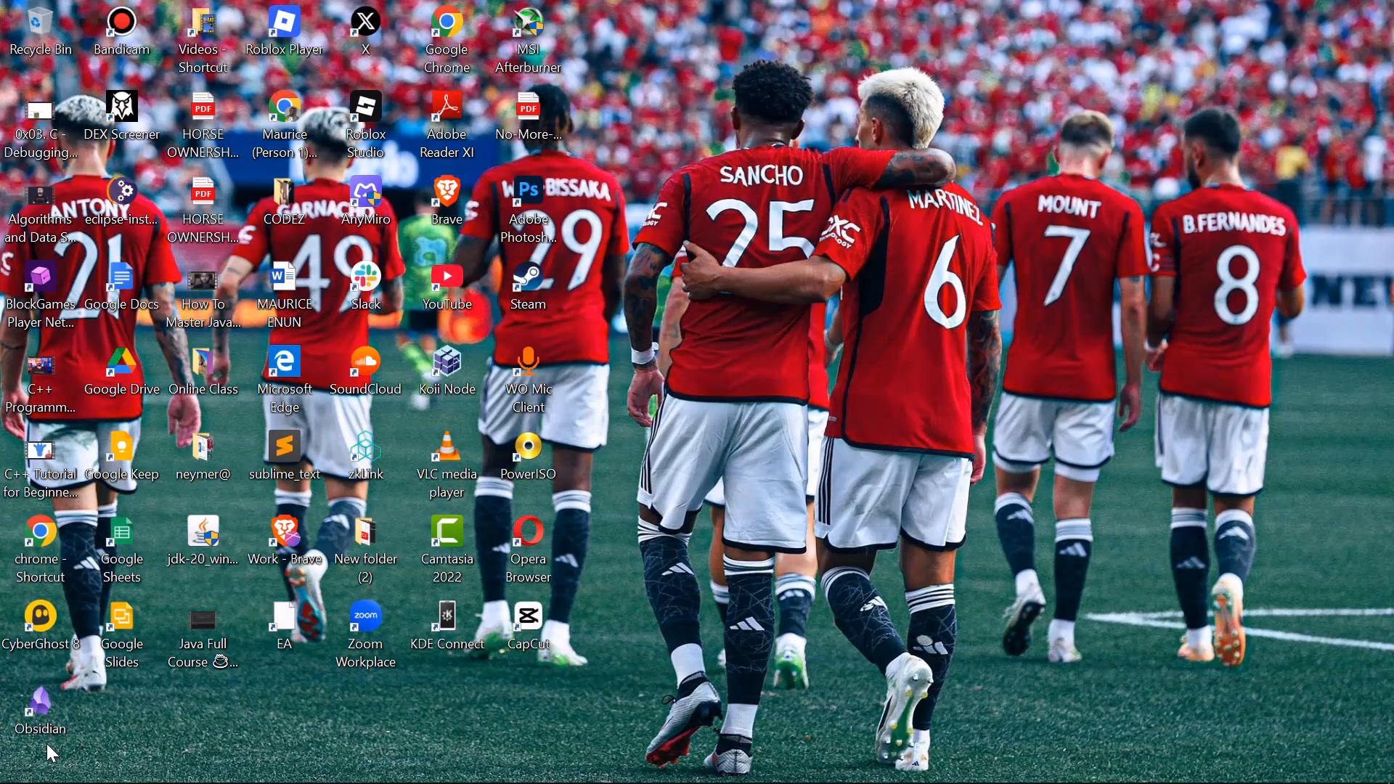
Launch Obsidian and create a new local vault named "Tuto Stuff" in the Documents folder.
mouse_move(51, 782)
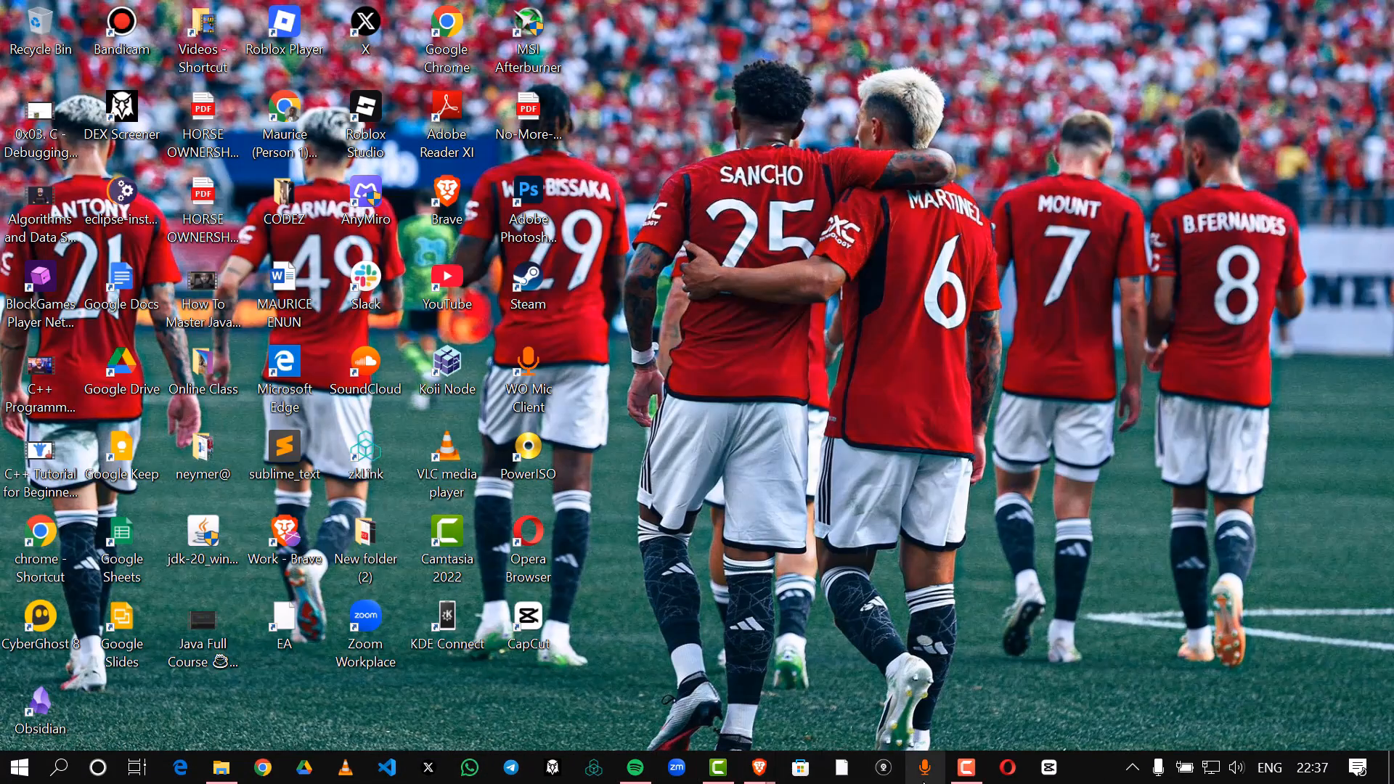
double_click(40, 703)
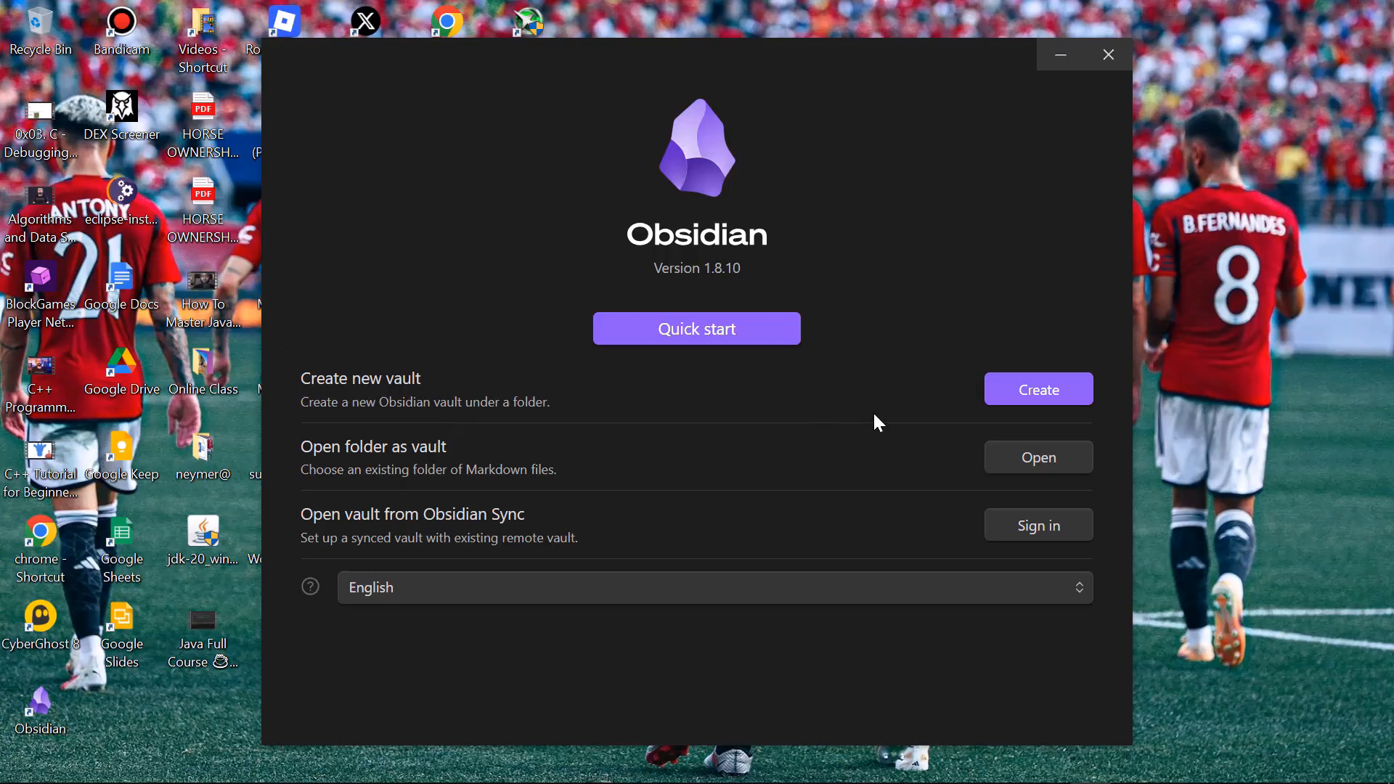
left_click(1058, 386)
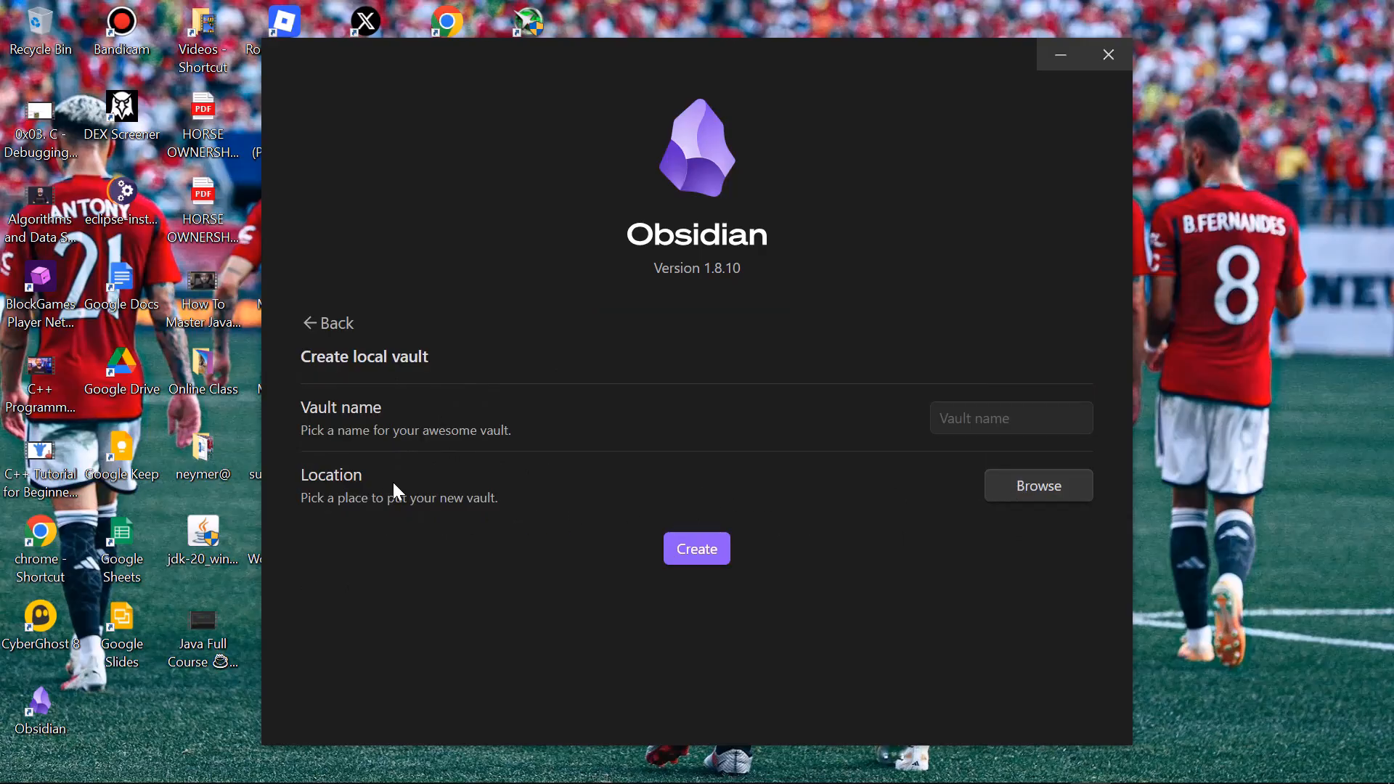
left_click(1051, 494)
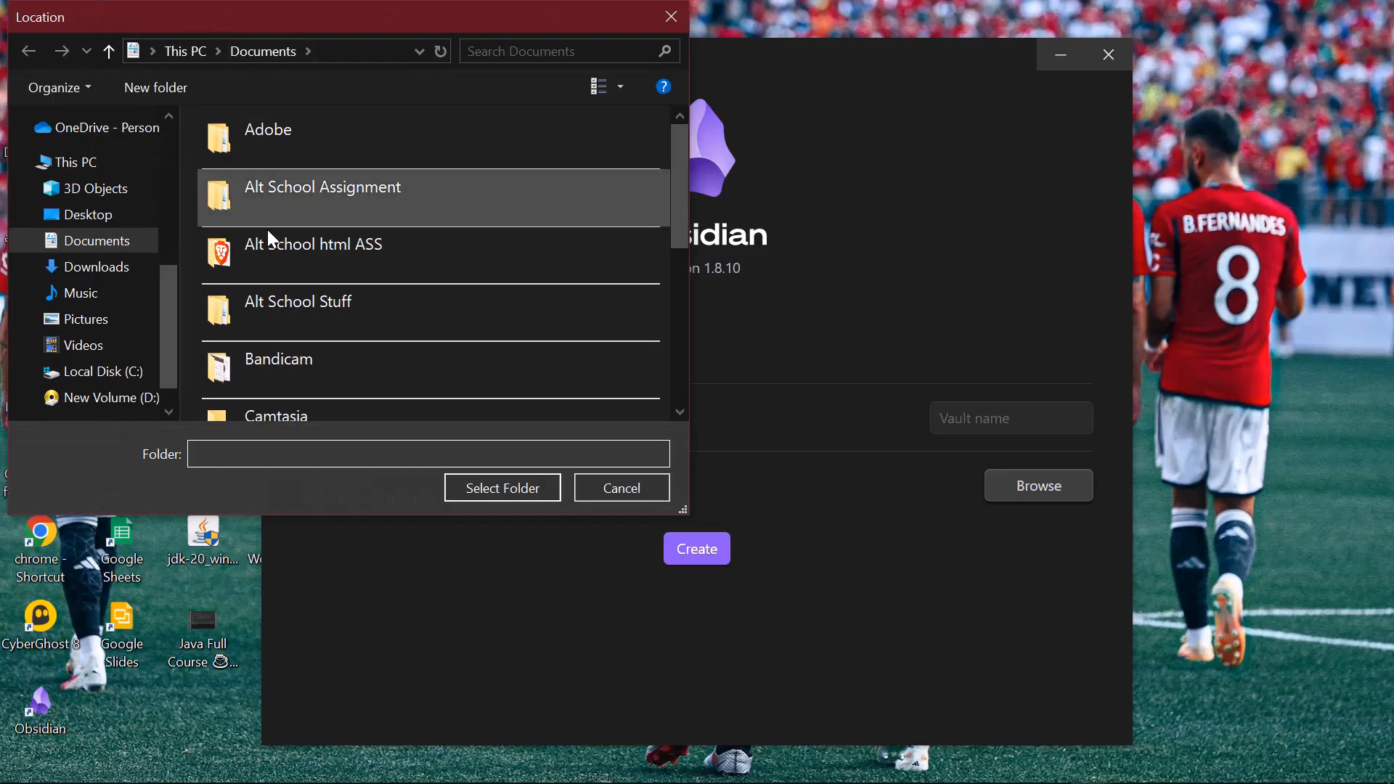
left_click(98, 243)
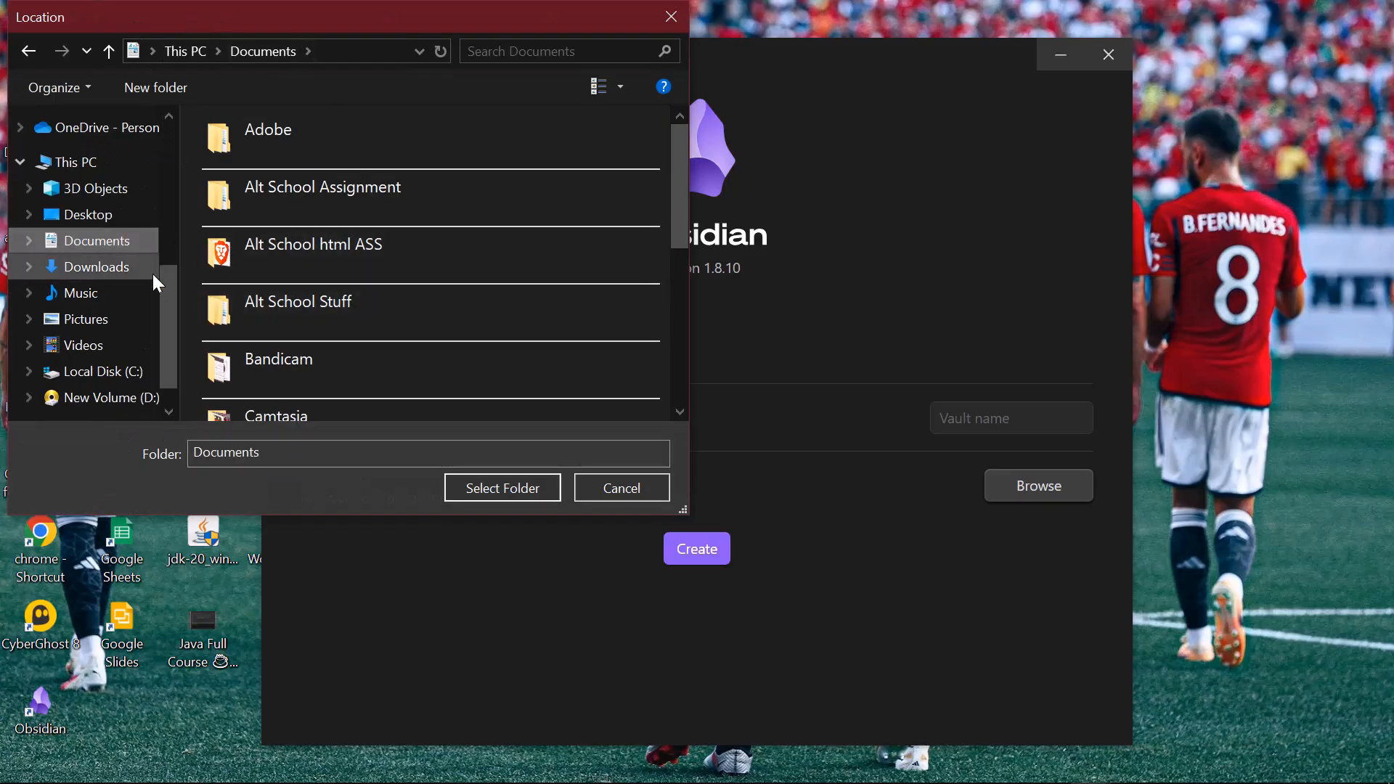
left_click(503, 494)
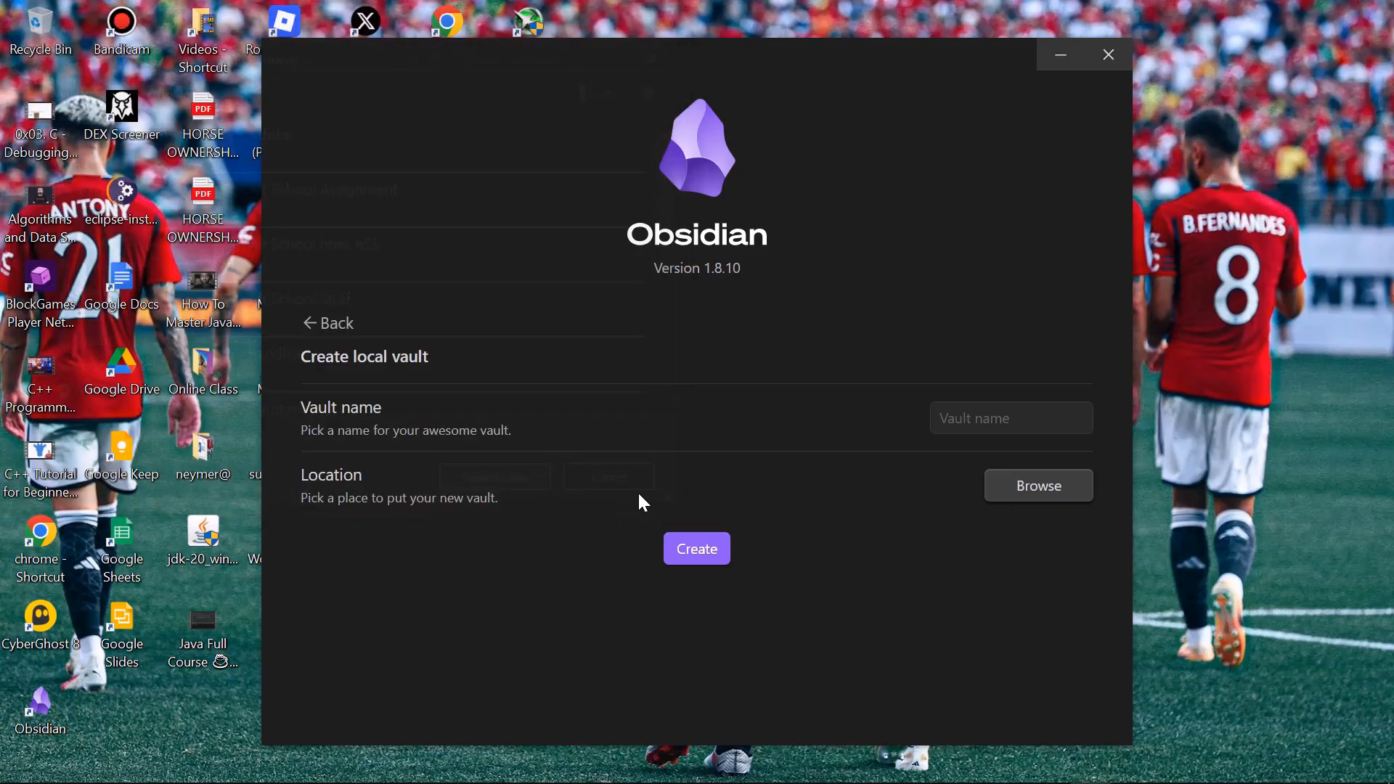
left_click(980, 431)
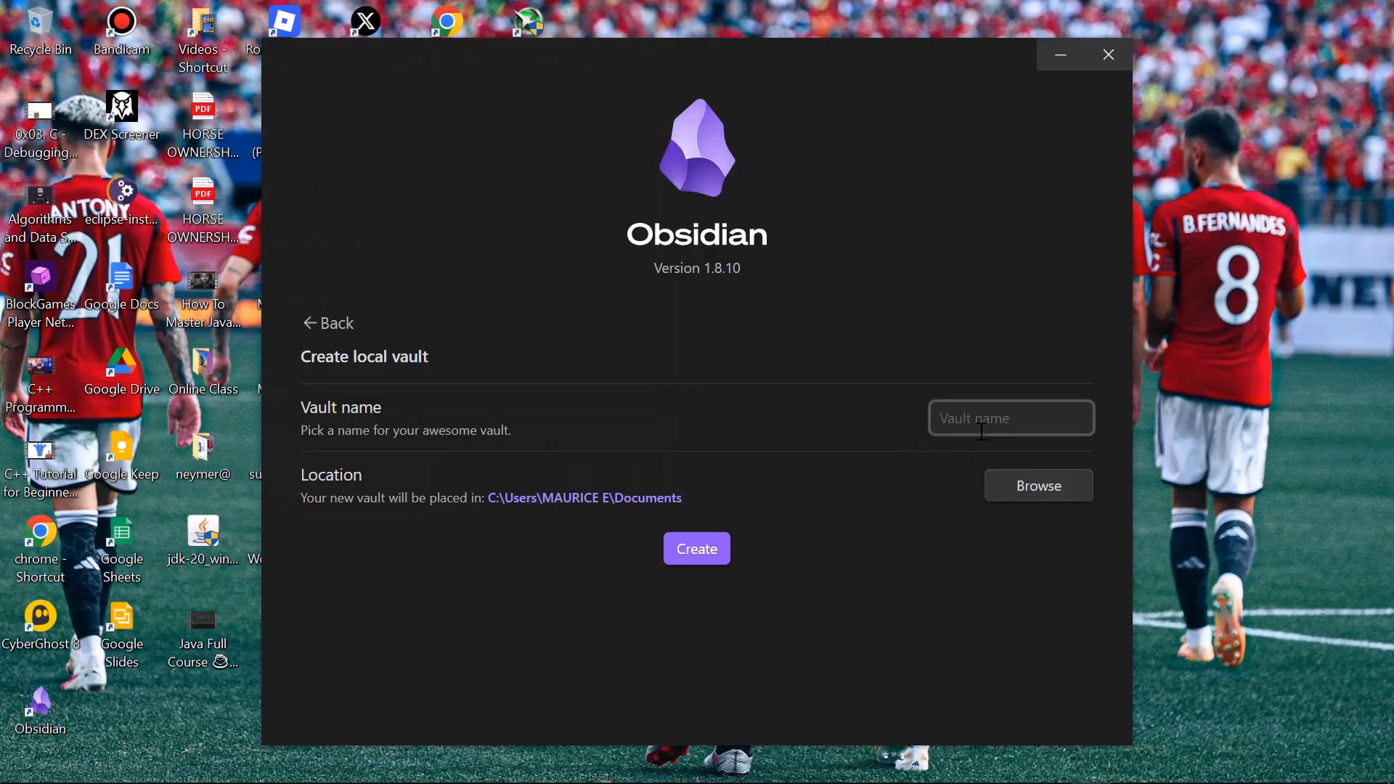
type("Tuto Stuff")
left_click(698, 550)
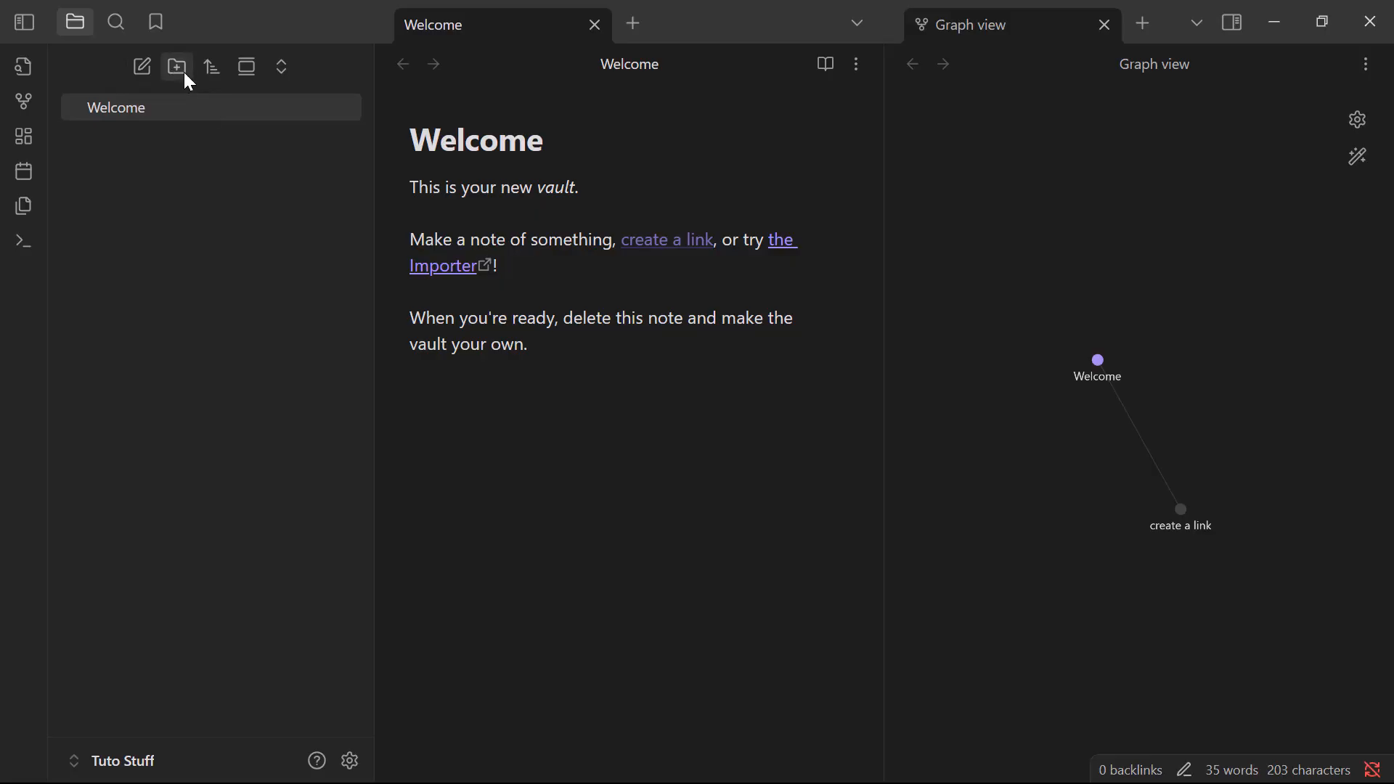
Try switching automatic reveal of the current file on and off, and collapse and restore the file sidebar.
left_click(246, 67)
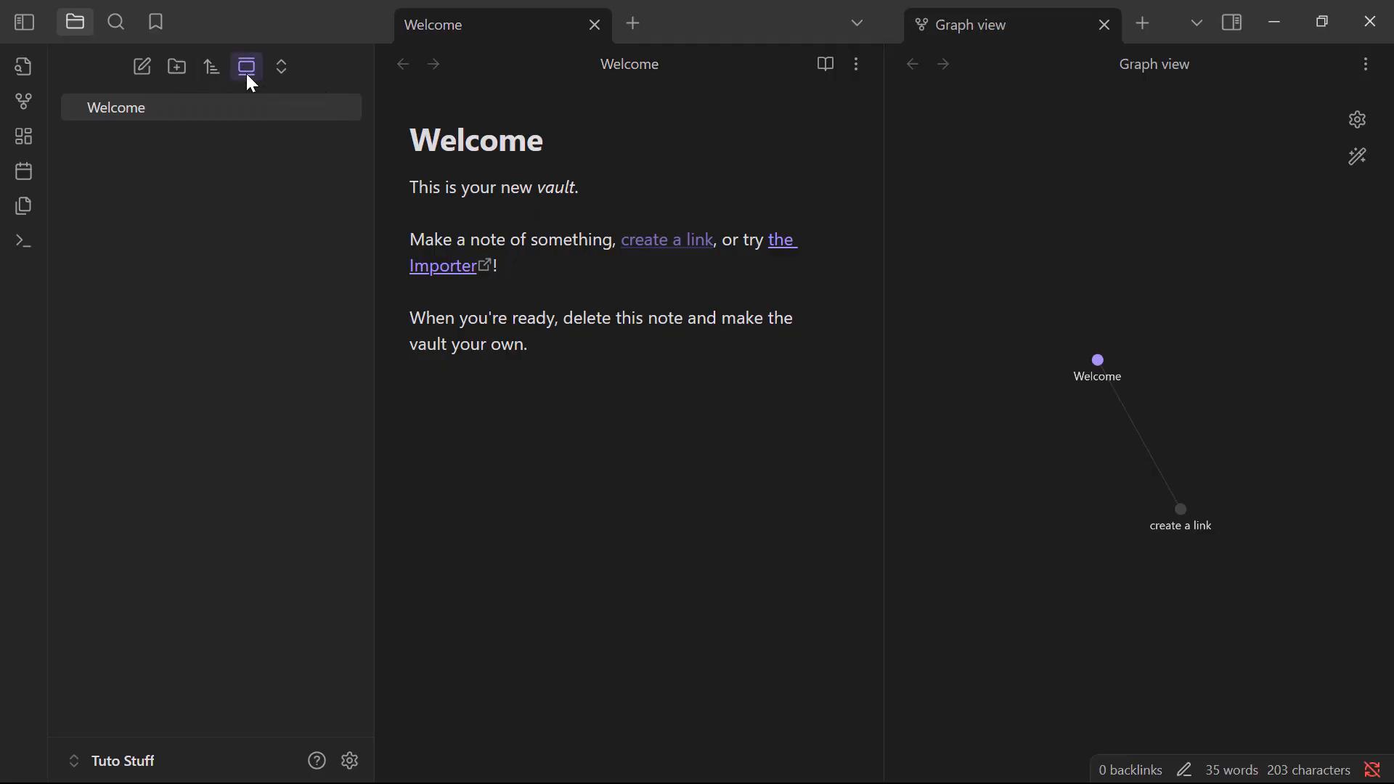
left_click(246, 73)
left_click(24, 28)
left_click(24, 28)
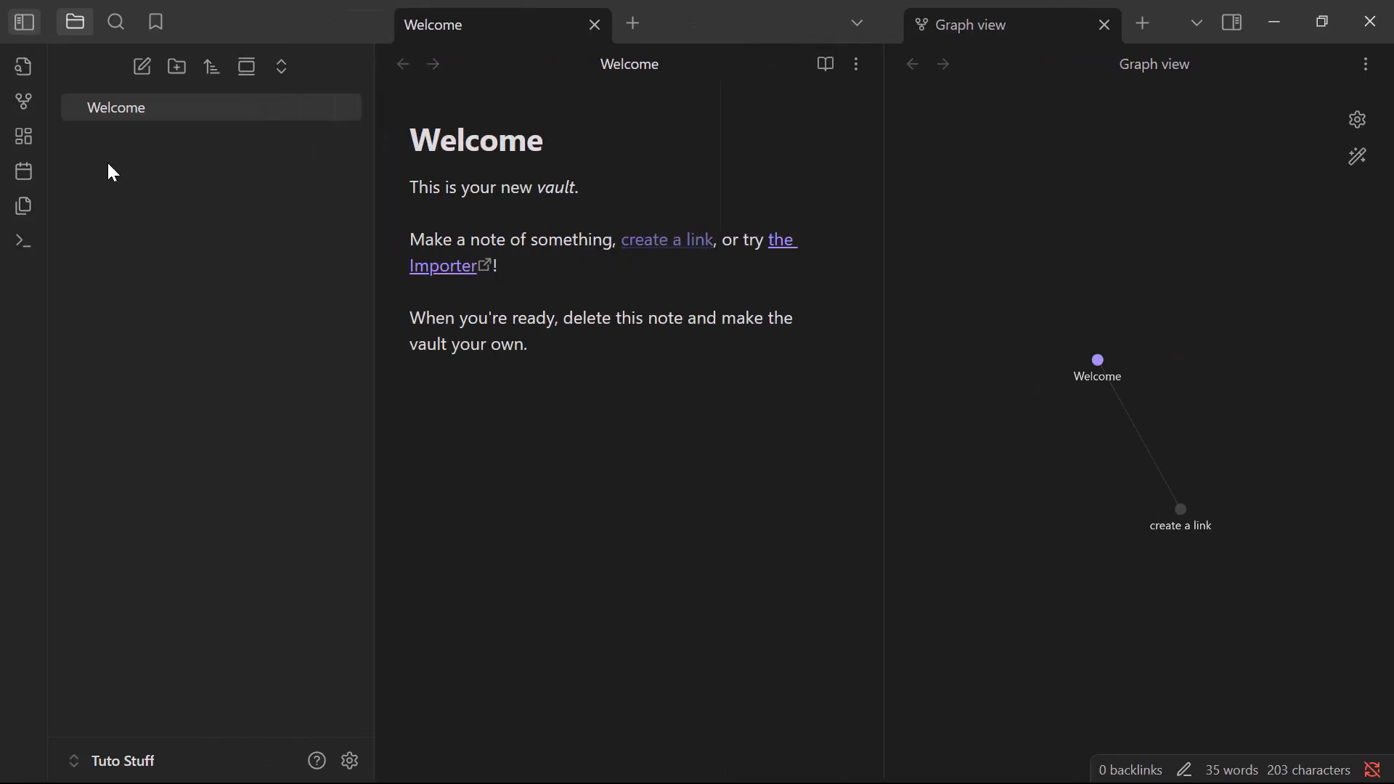
Create a new note in the vault and title it "New Ideas".
left_click(142, 75)
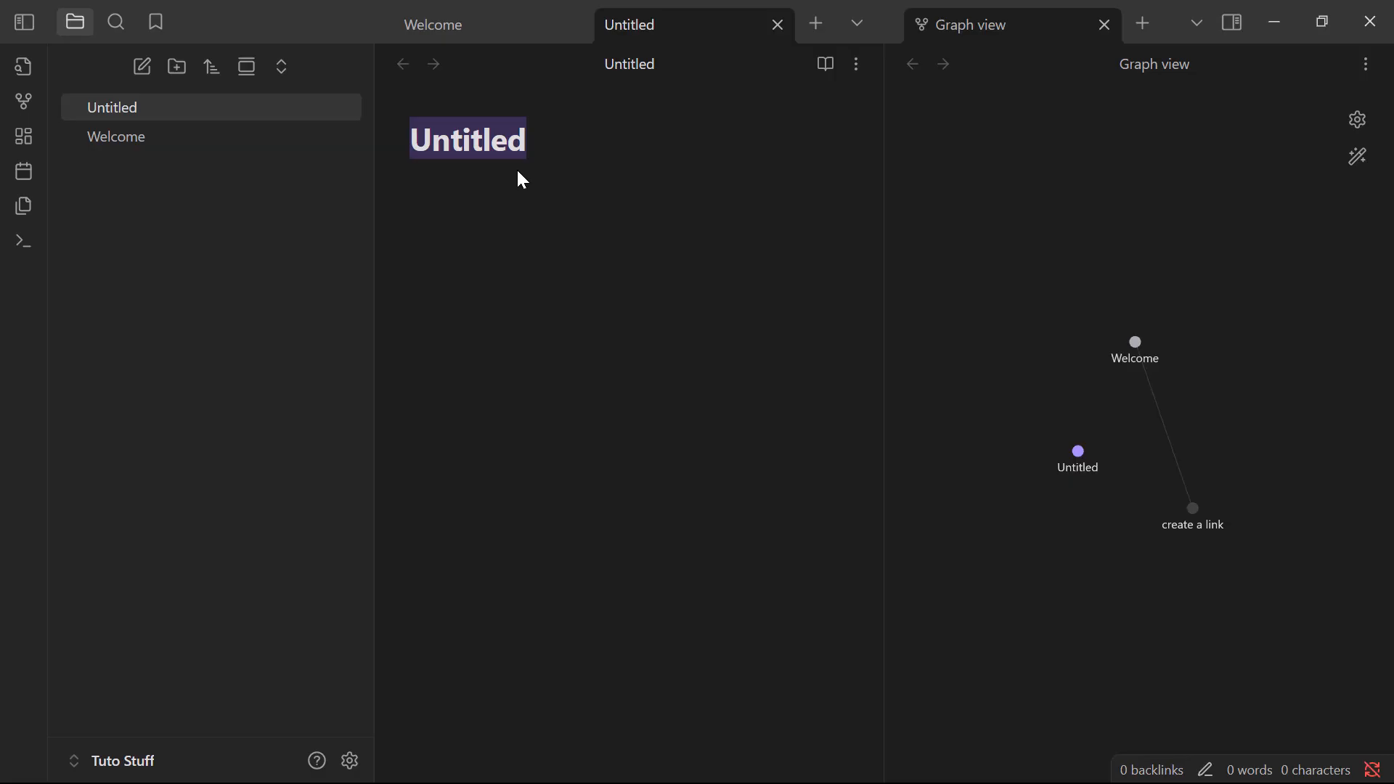
type("New ")
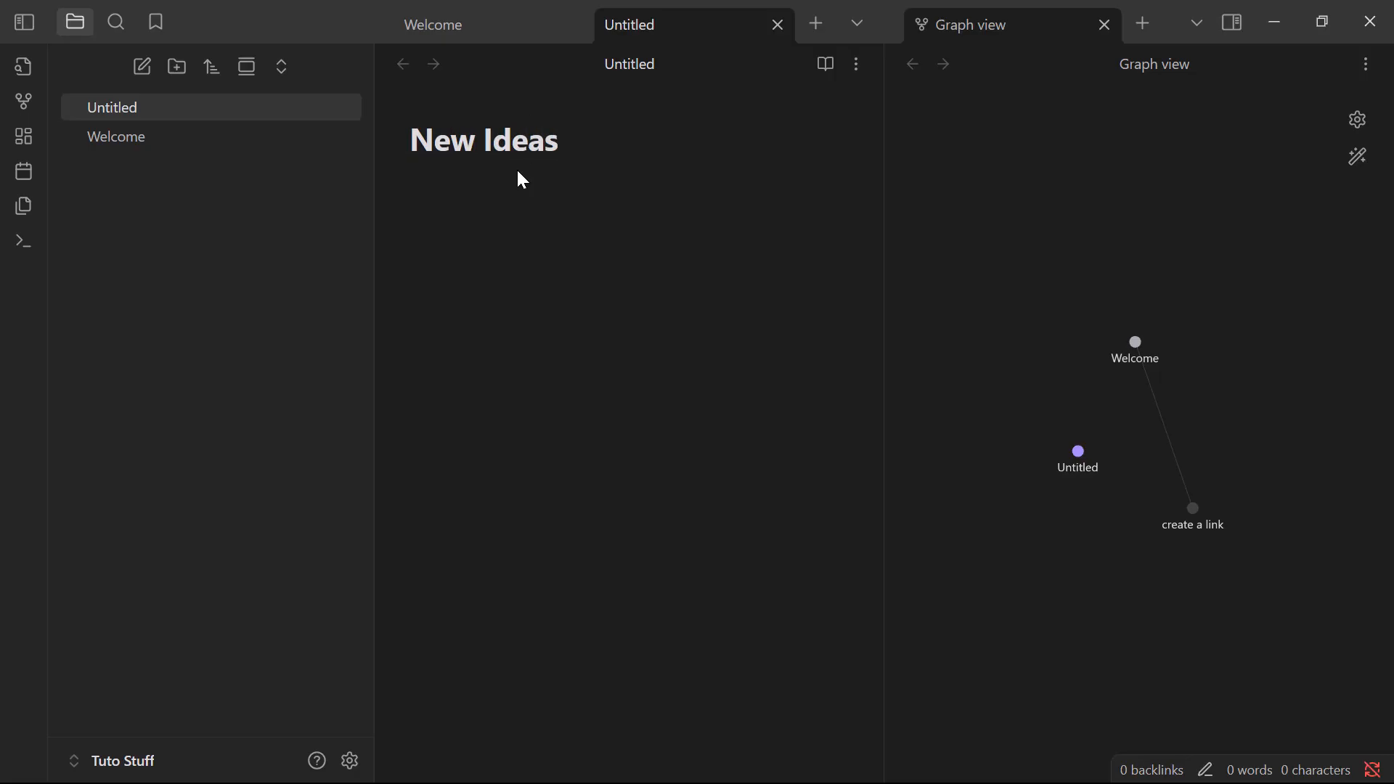
type("Ideas")
key("Return")
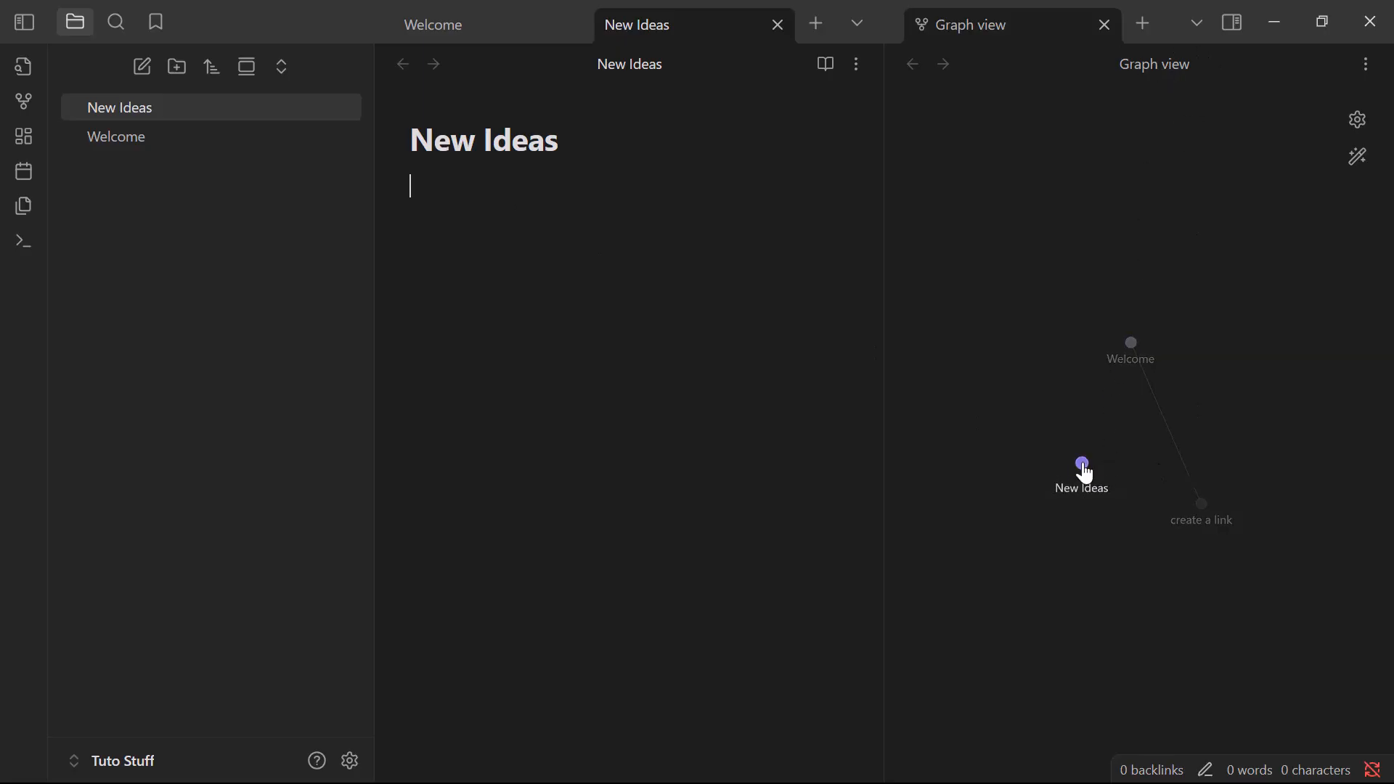
Shift the note graph slightly, open the Welcome note from its node, and return to the graph.
left_click_drag(1087, 465, 1108, 410)
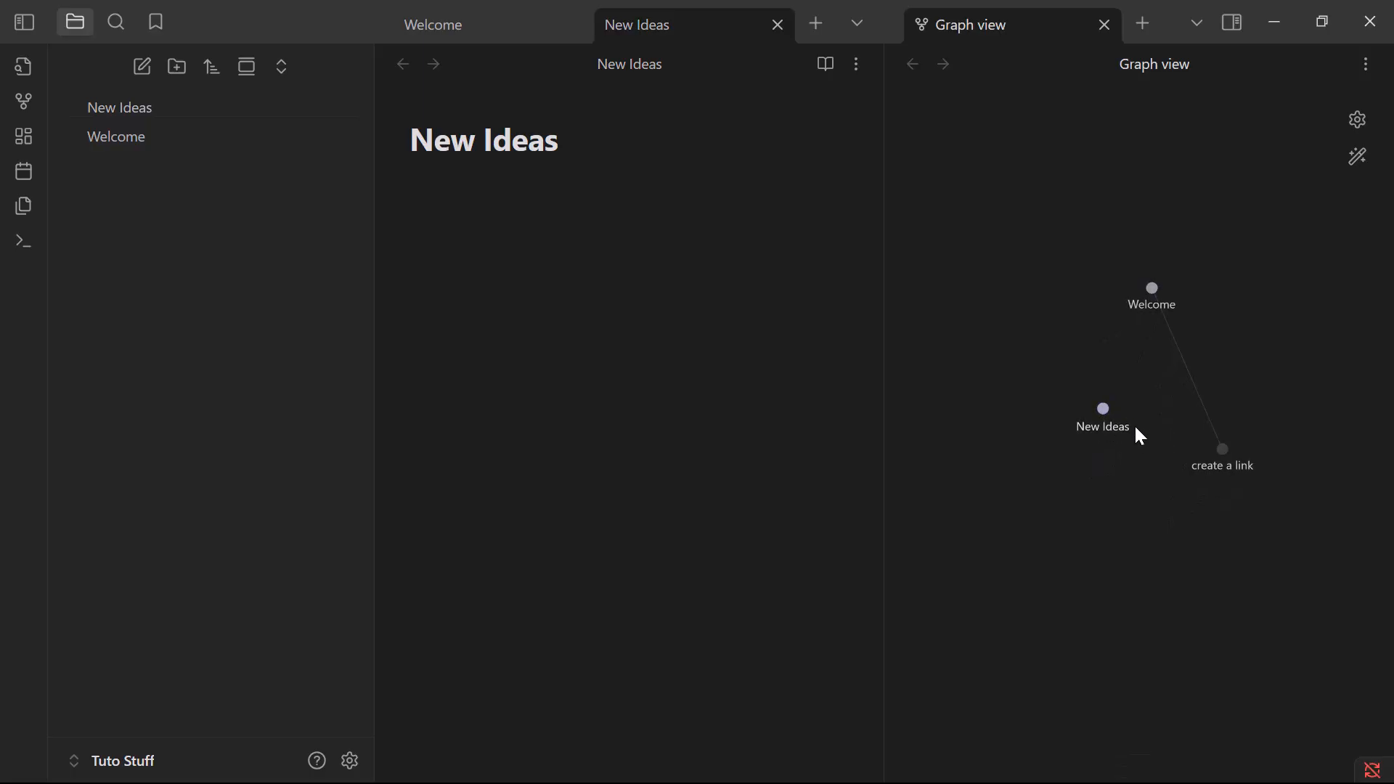
left_click(1154, 292)
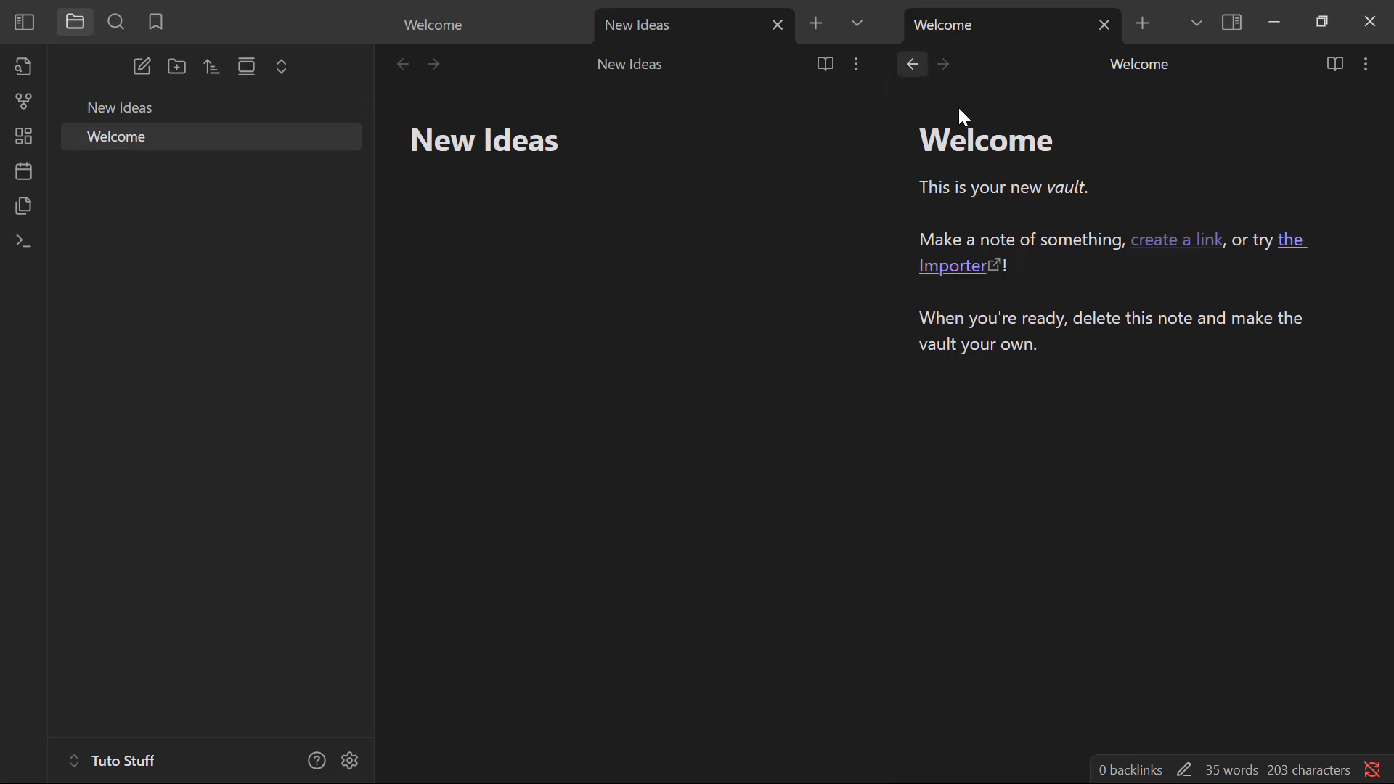
key("ctrl+g")
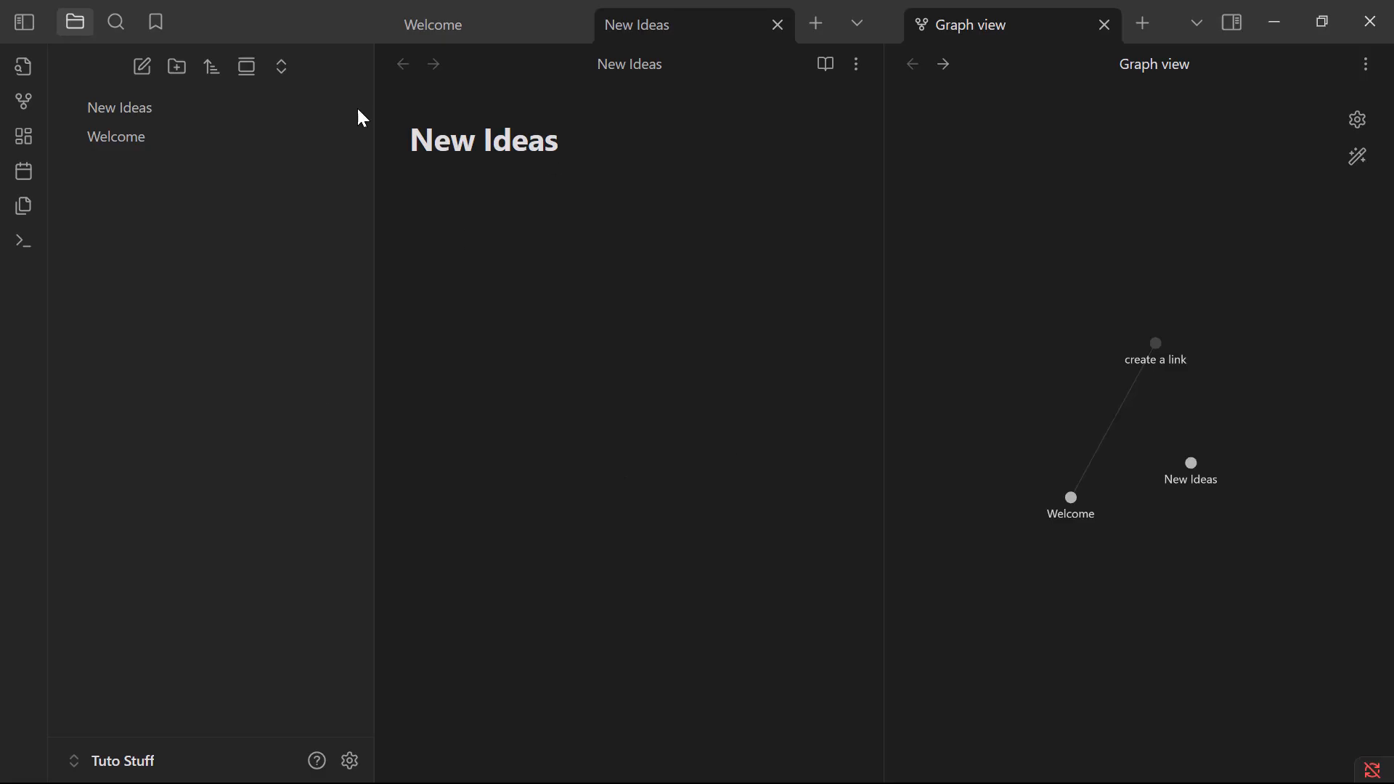
Write "bnb is a good buy" below the New Ideas title and make the line bold.
left_click(573, 146)
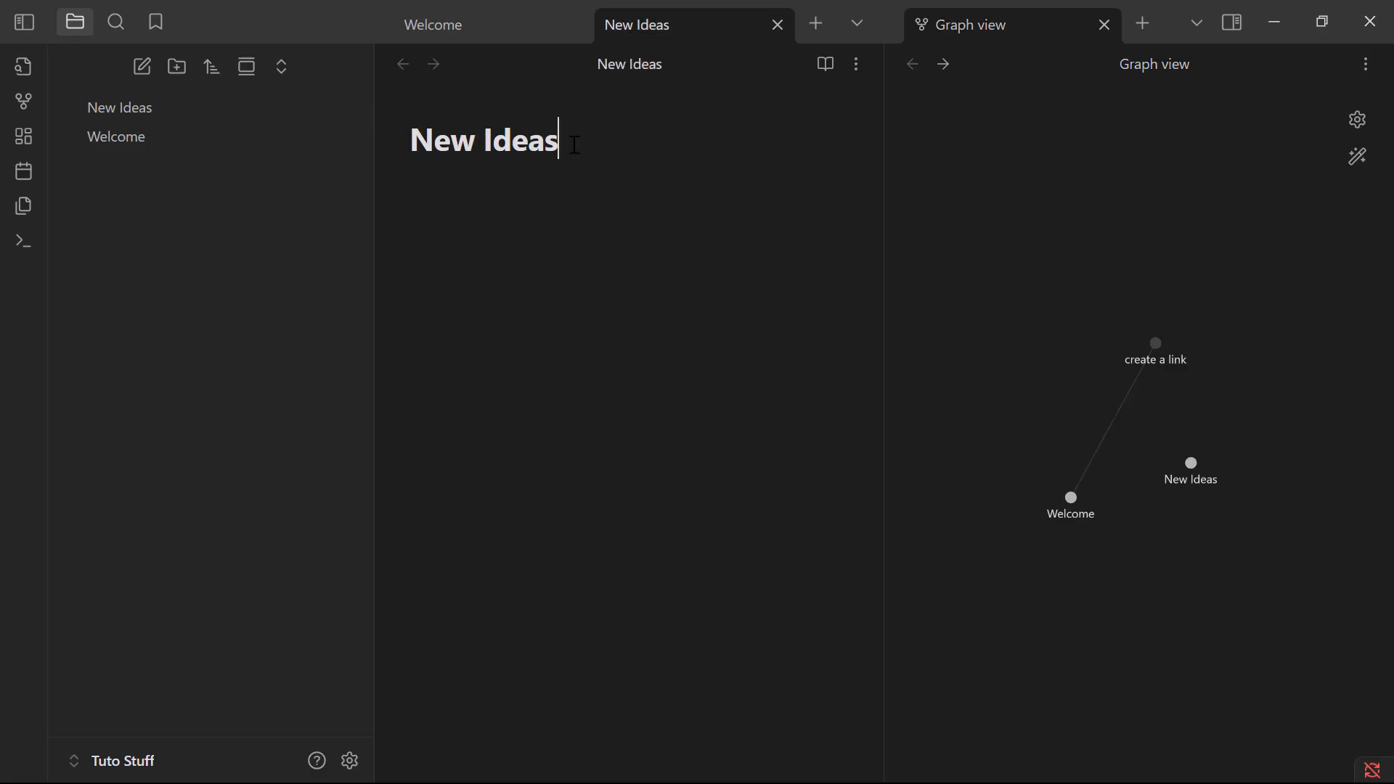
key("Return")
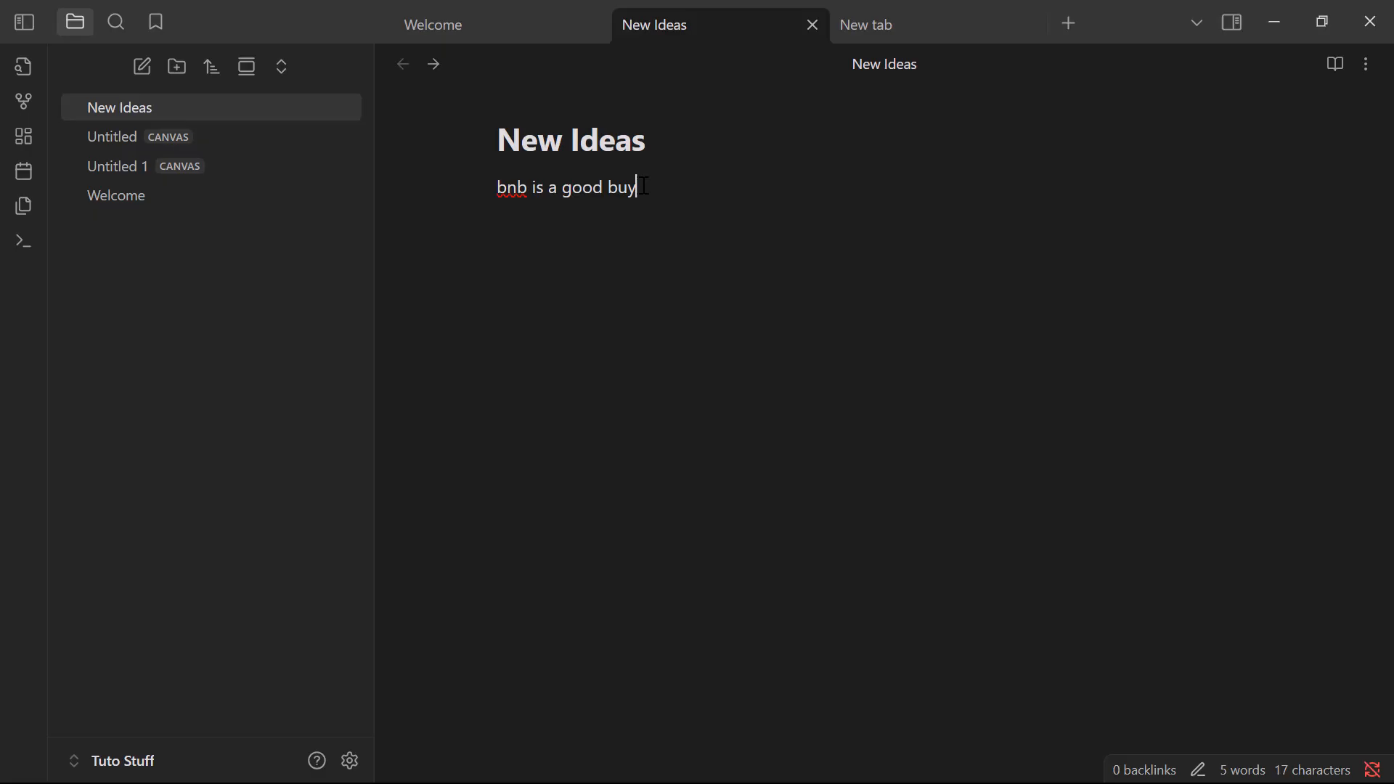
left_click_drag(644, 187, 510, 192)
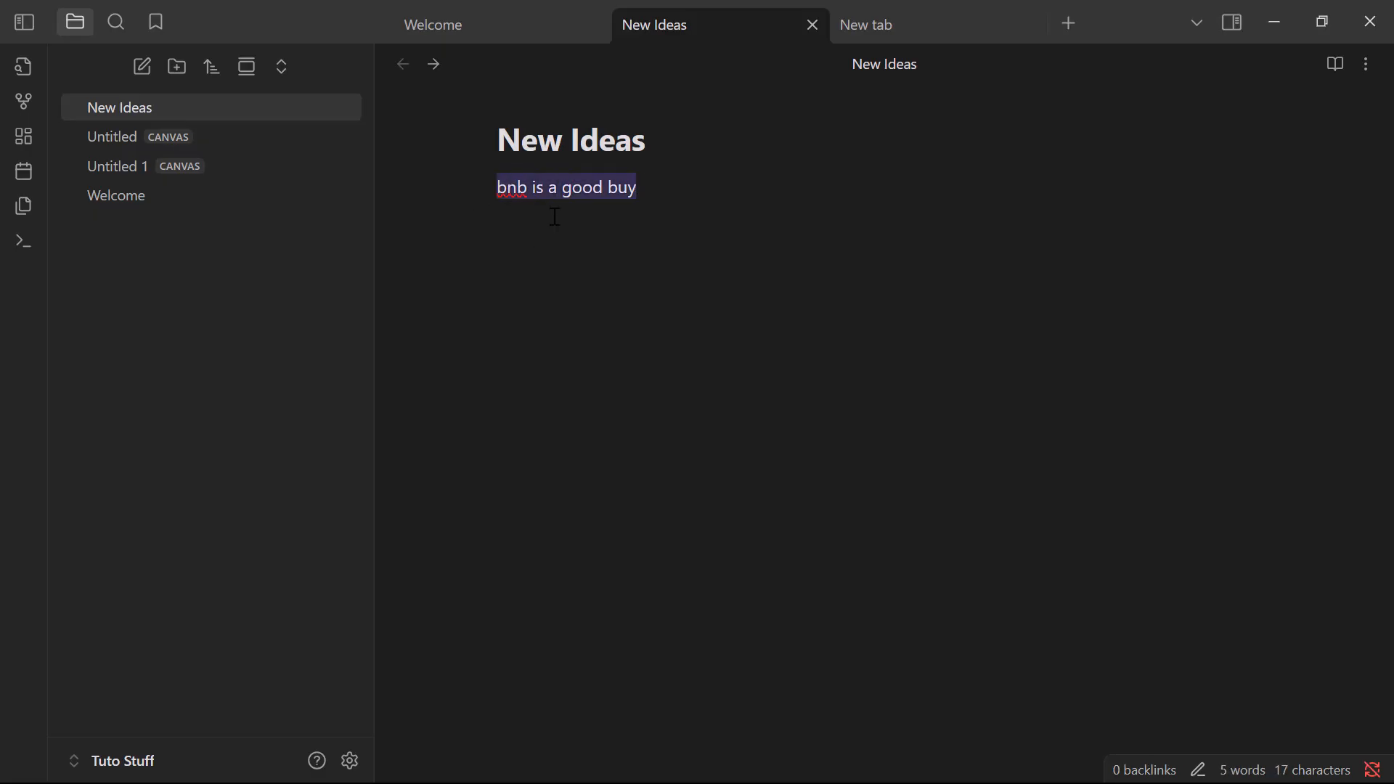
right_click(573, 191)
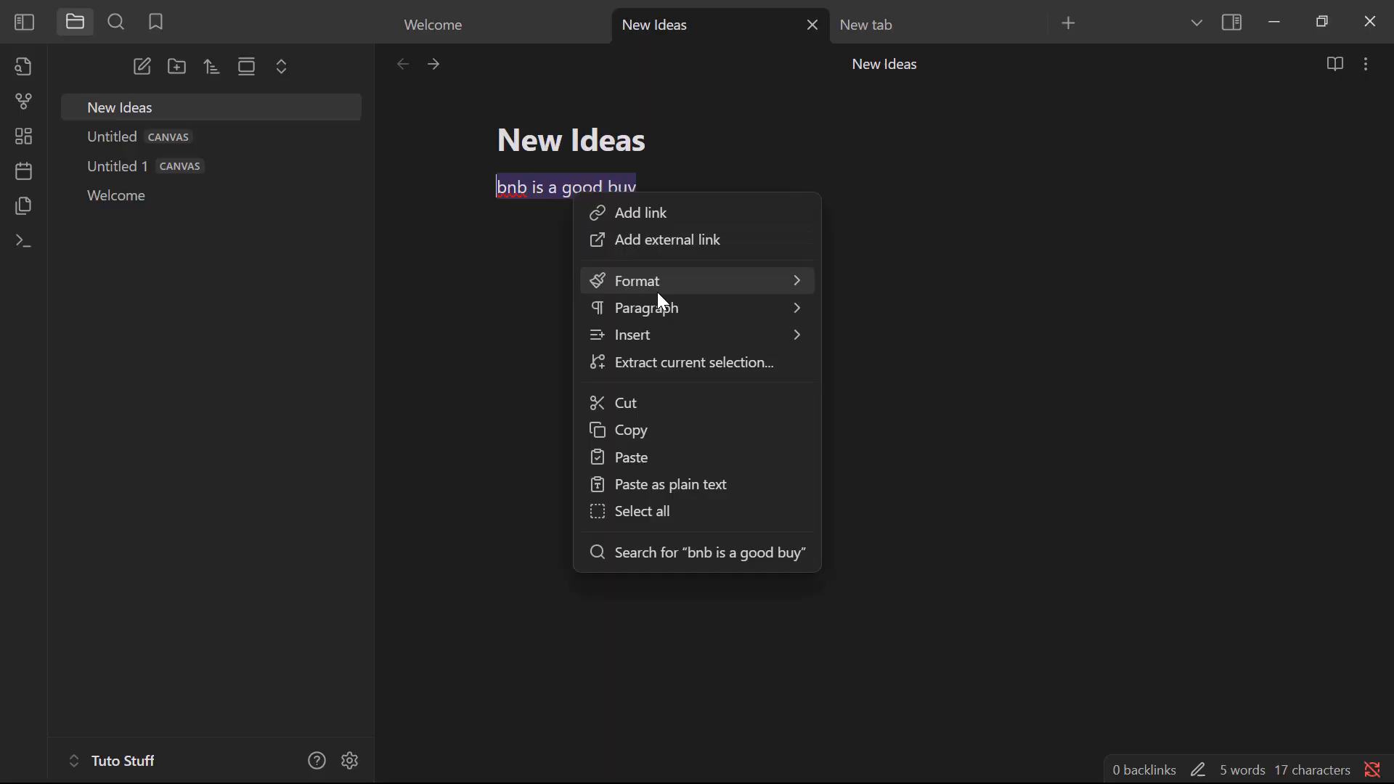
mouse_move(657, 289)
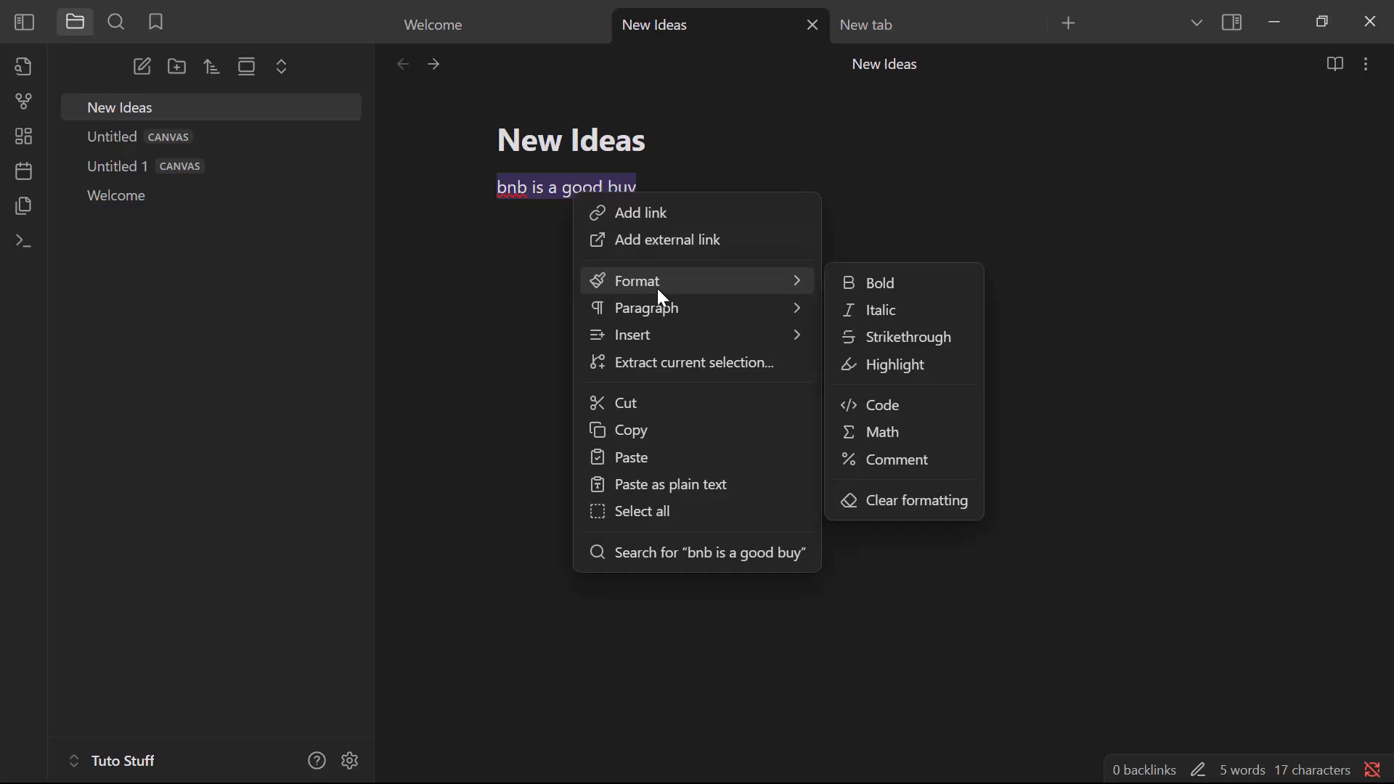
left_click(864, 288)
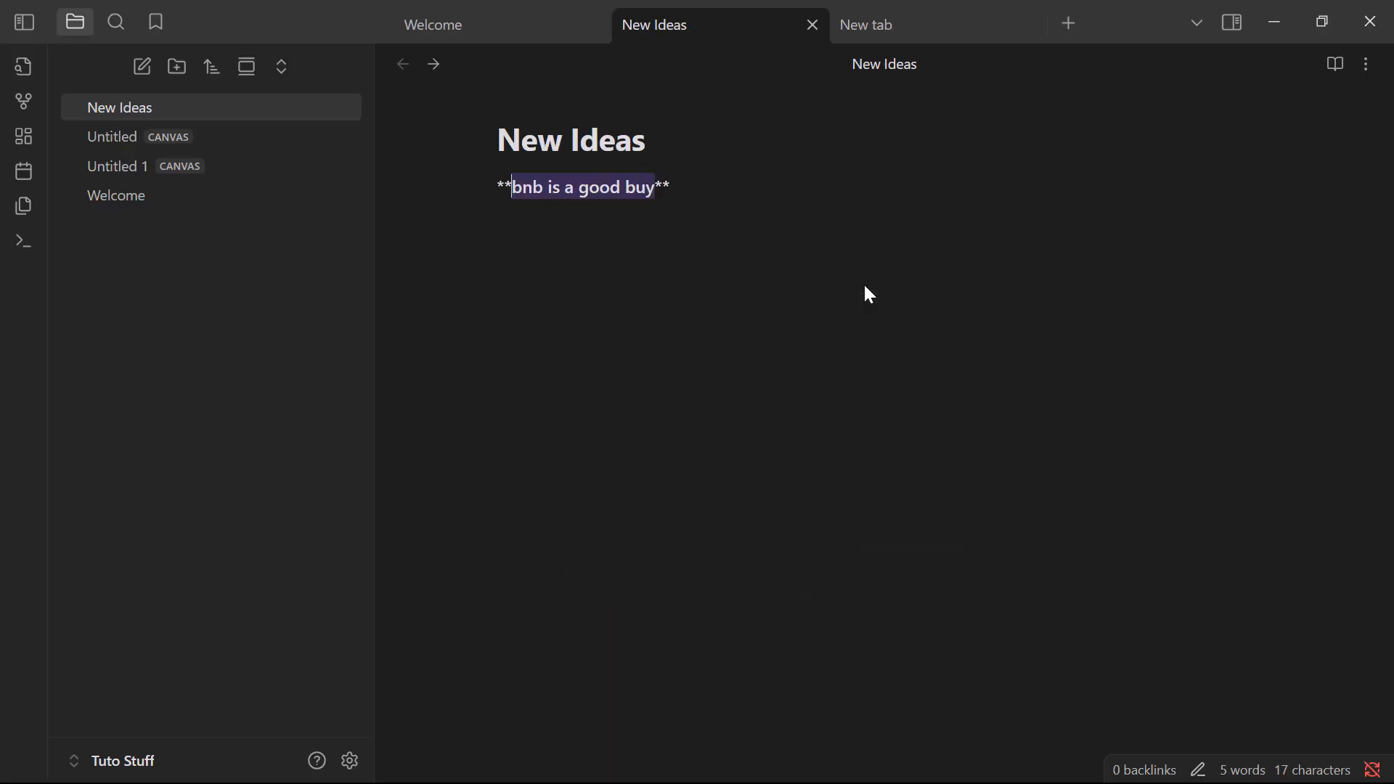
Make the bold line "bnb is a good buy" in the New Ideas note italic as well.
left_click(679, 190)
left_click_drag(679, 190, 454, 194)
right_click(638, 189)
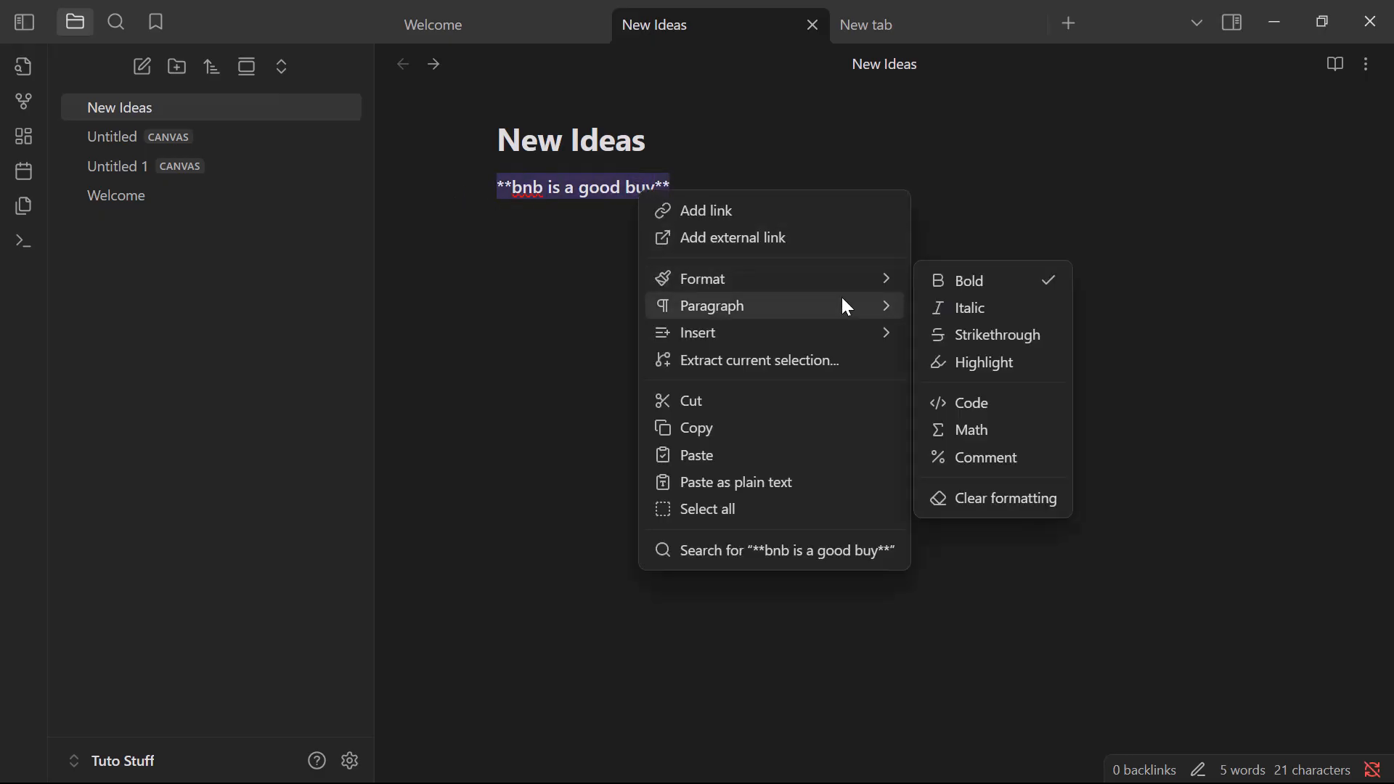
left_click(955, 307)
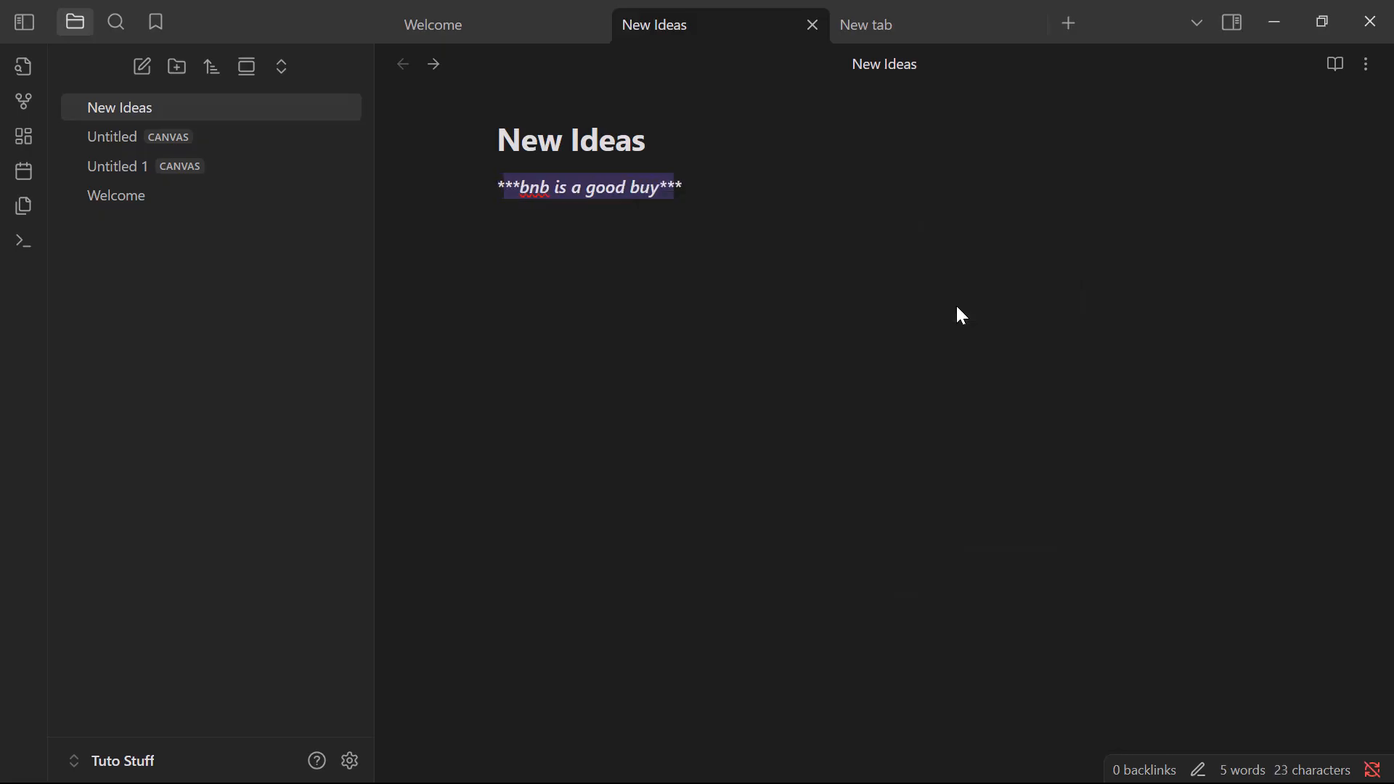
Turn the "bnb is a good buy" line into a bullet list item and start another new note.
left_click(668, 192)
left_click_drag(668, 192, 521, 190)
right_click(521, 191)
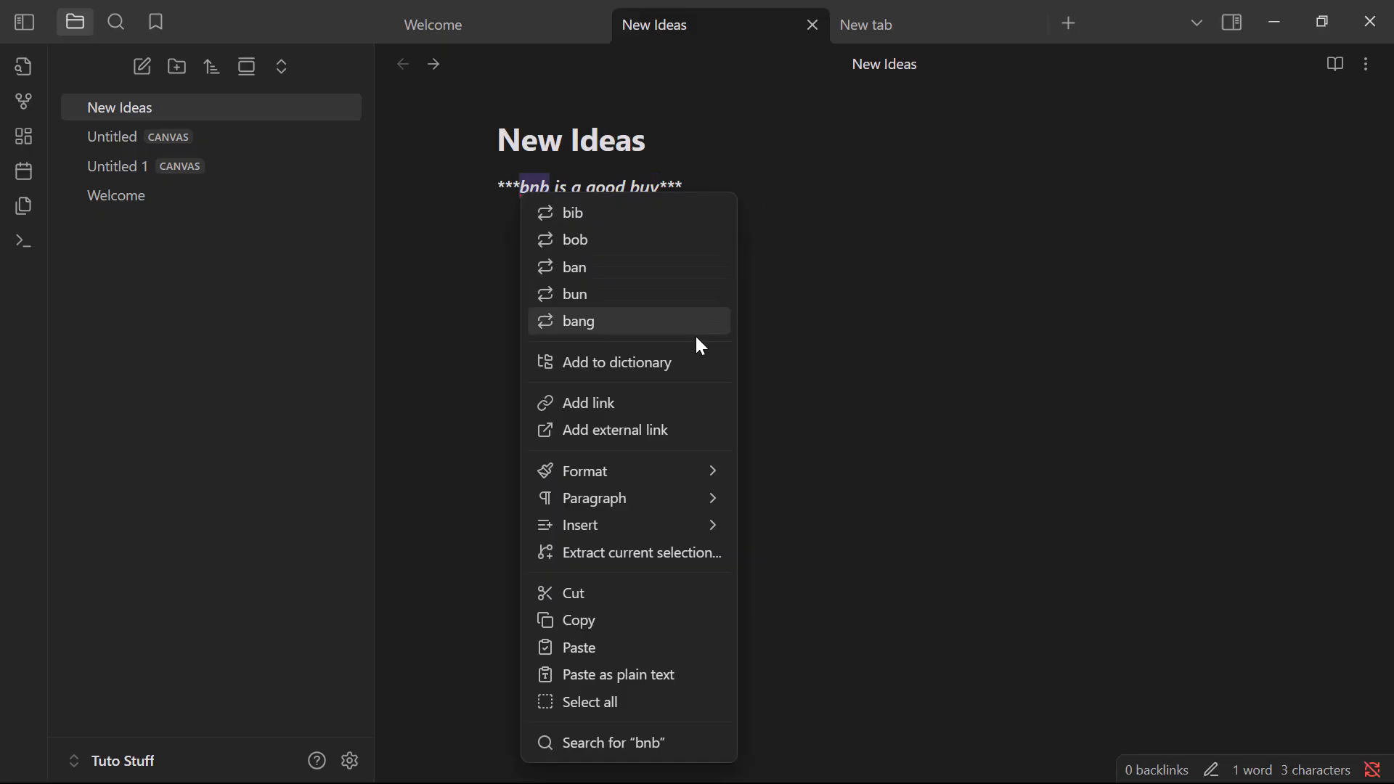
mouse_move(621, 501)
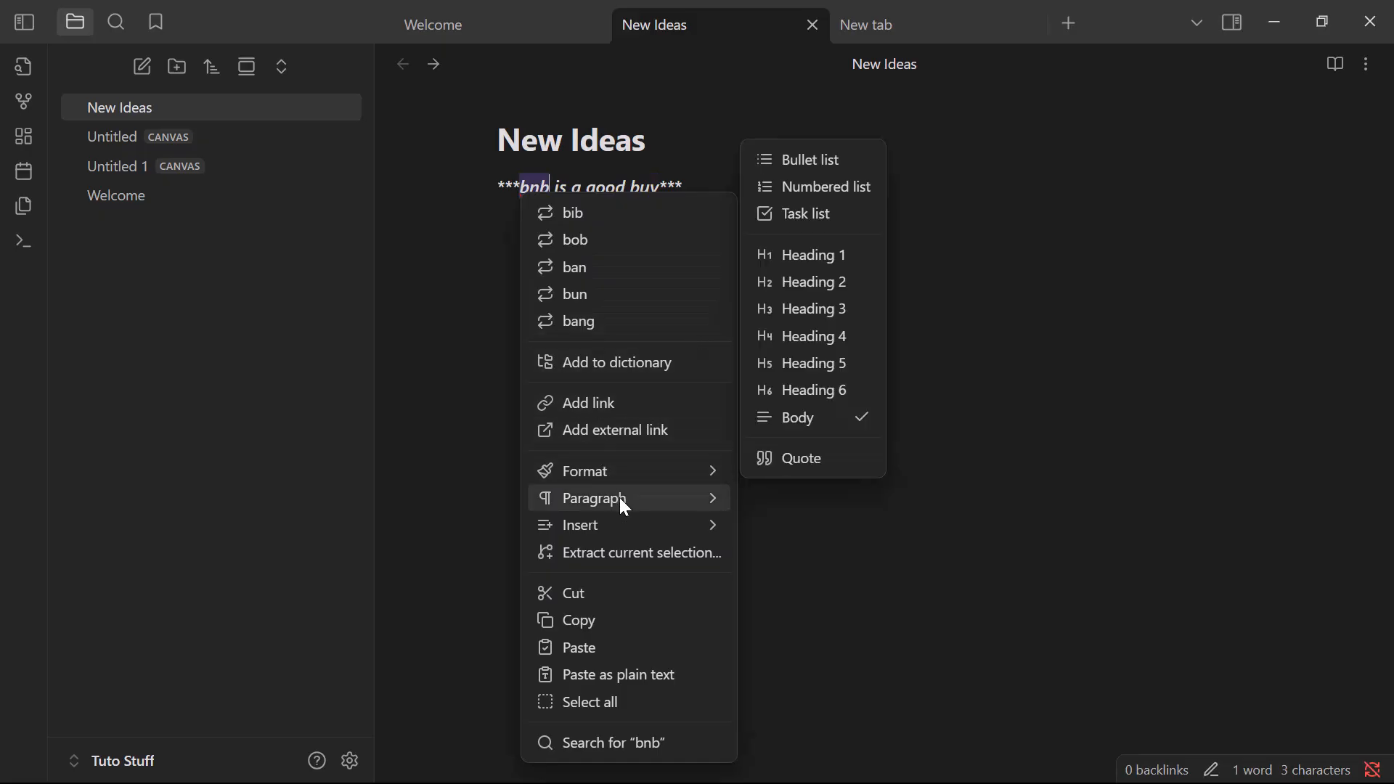
left_click(792, 168)
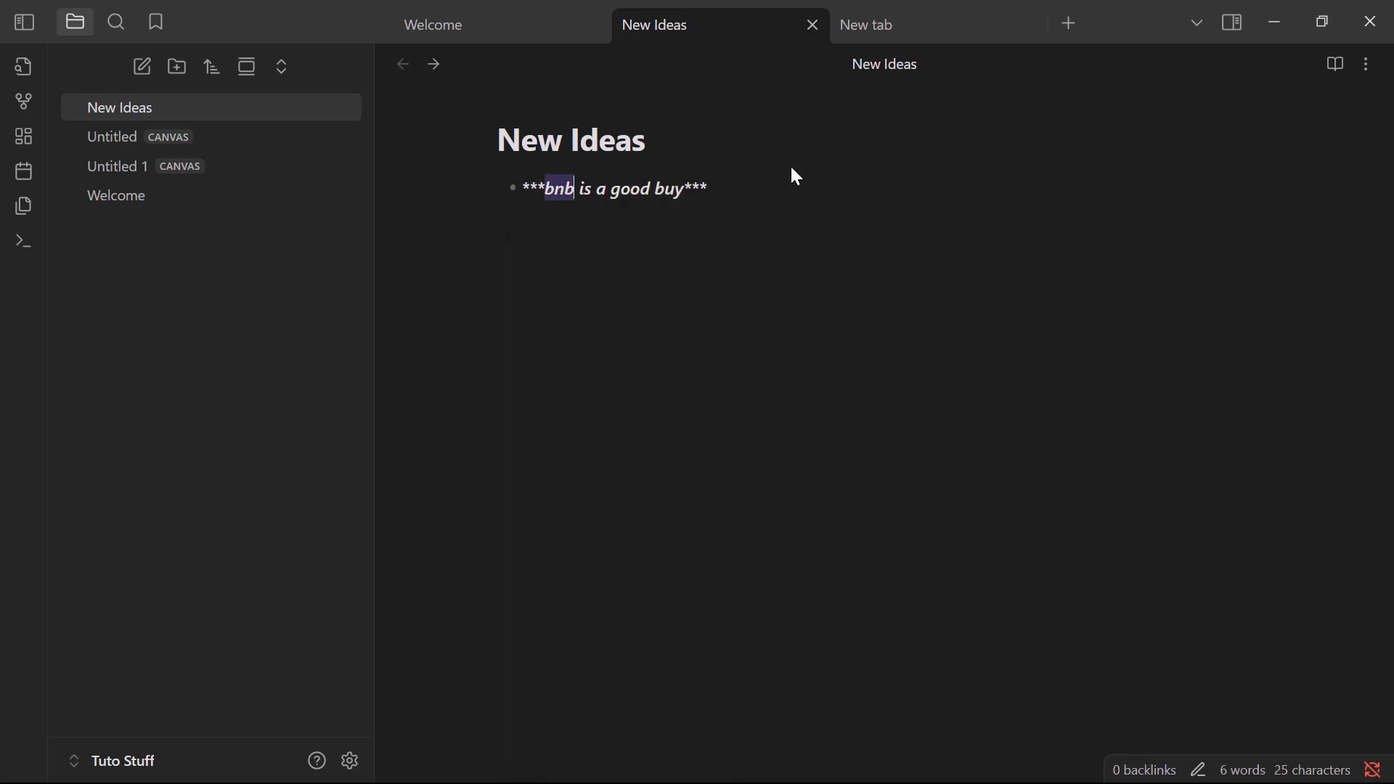
left_click(580, 231)
left_click(146, 64)
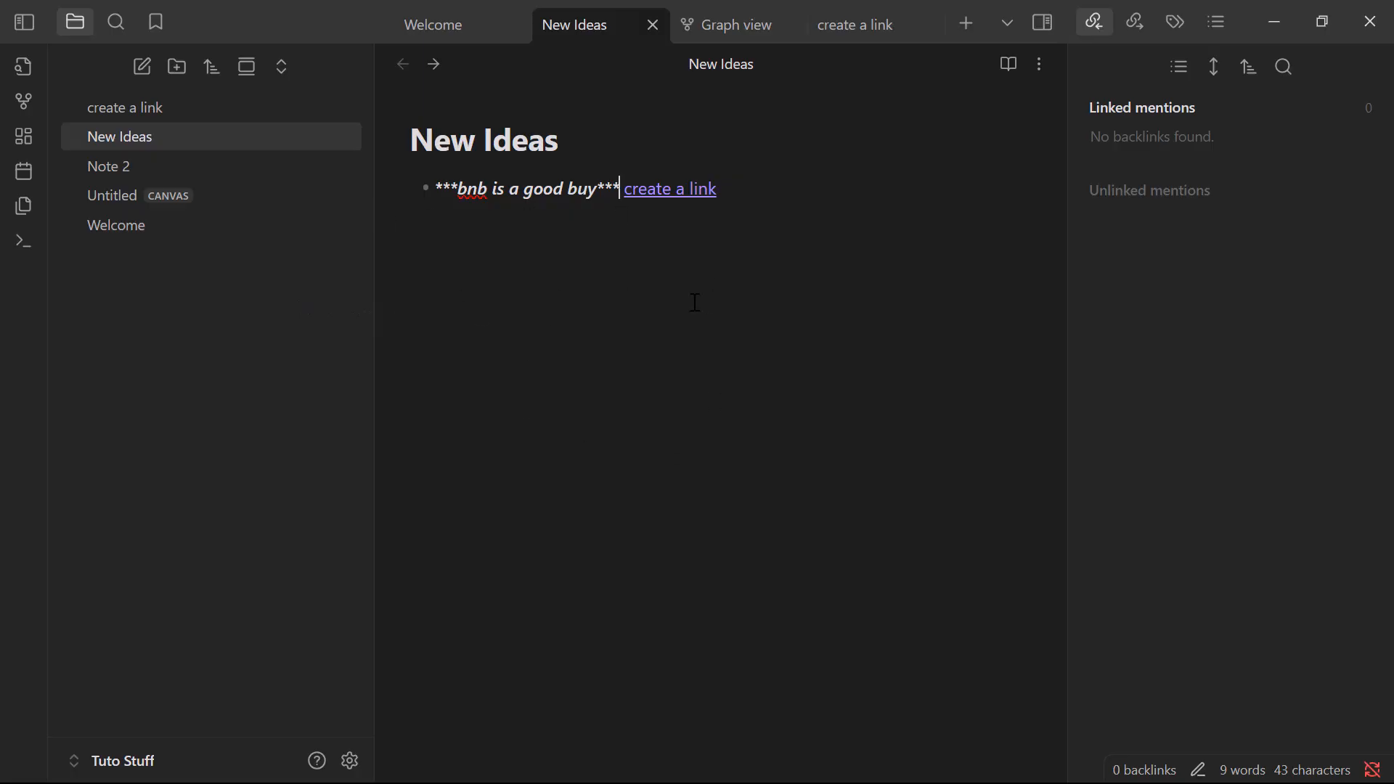
Add a second bullet to the New Ideas note containing an internal link to Untitled.canvas.
left_click(739, 190)
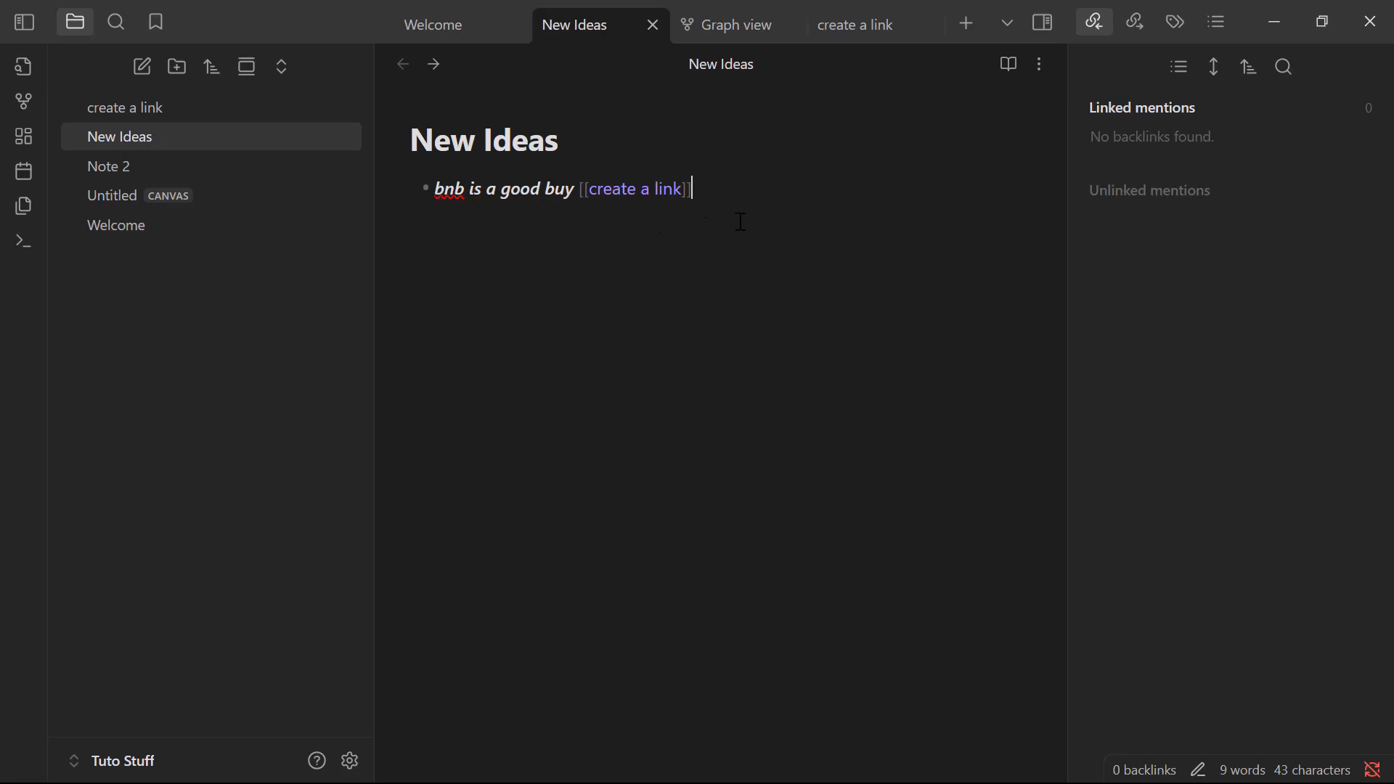
key("Return")
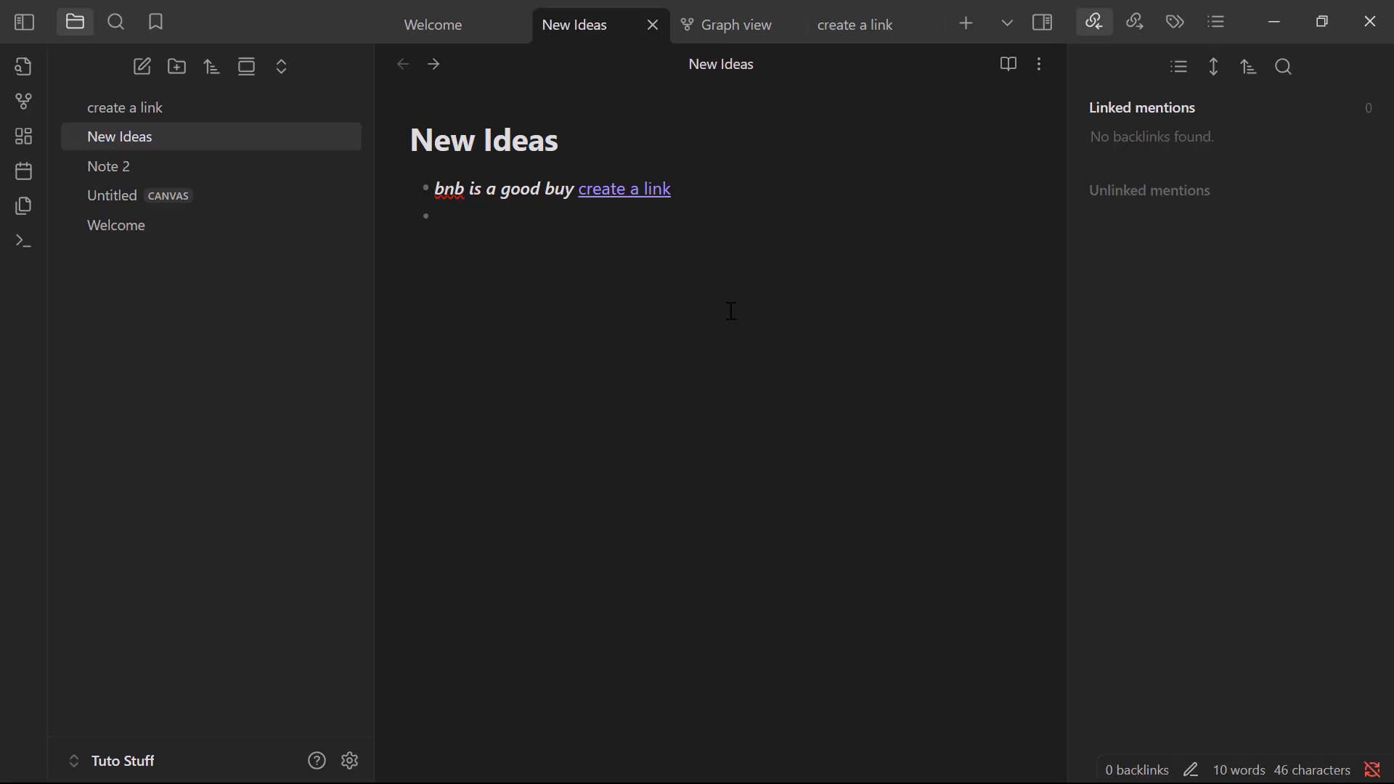
type("[[")
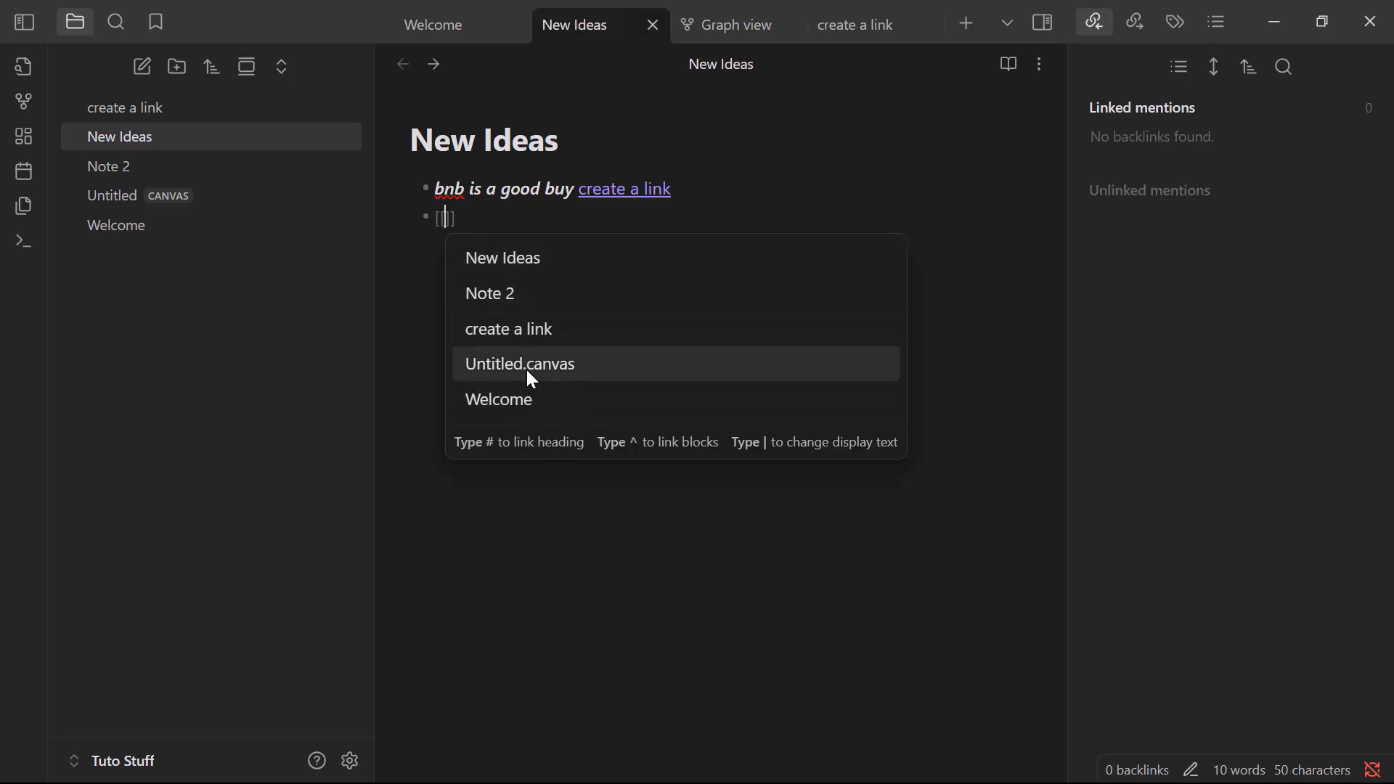
left_click(544, 363)
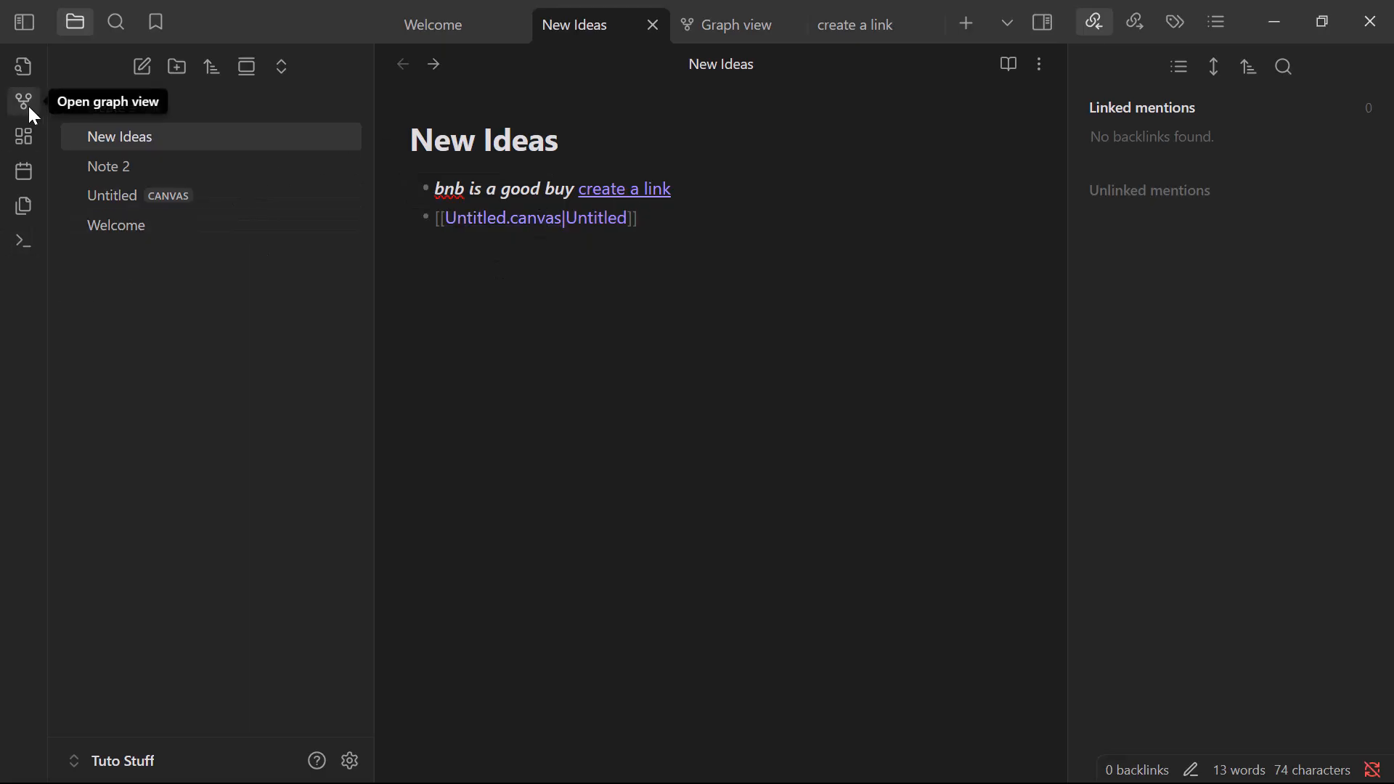
Examine the note connections in the graph view, opening the create a link note from its node and browsing the other vault files.
left_click(708, 28)
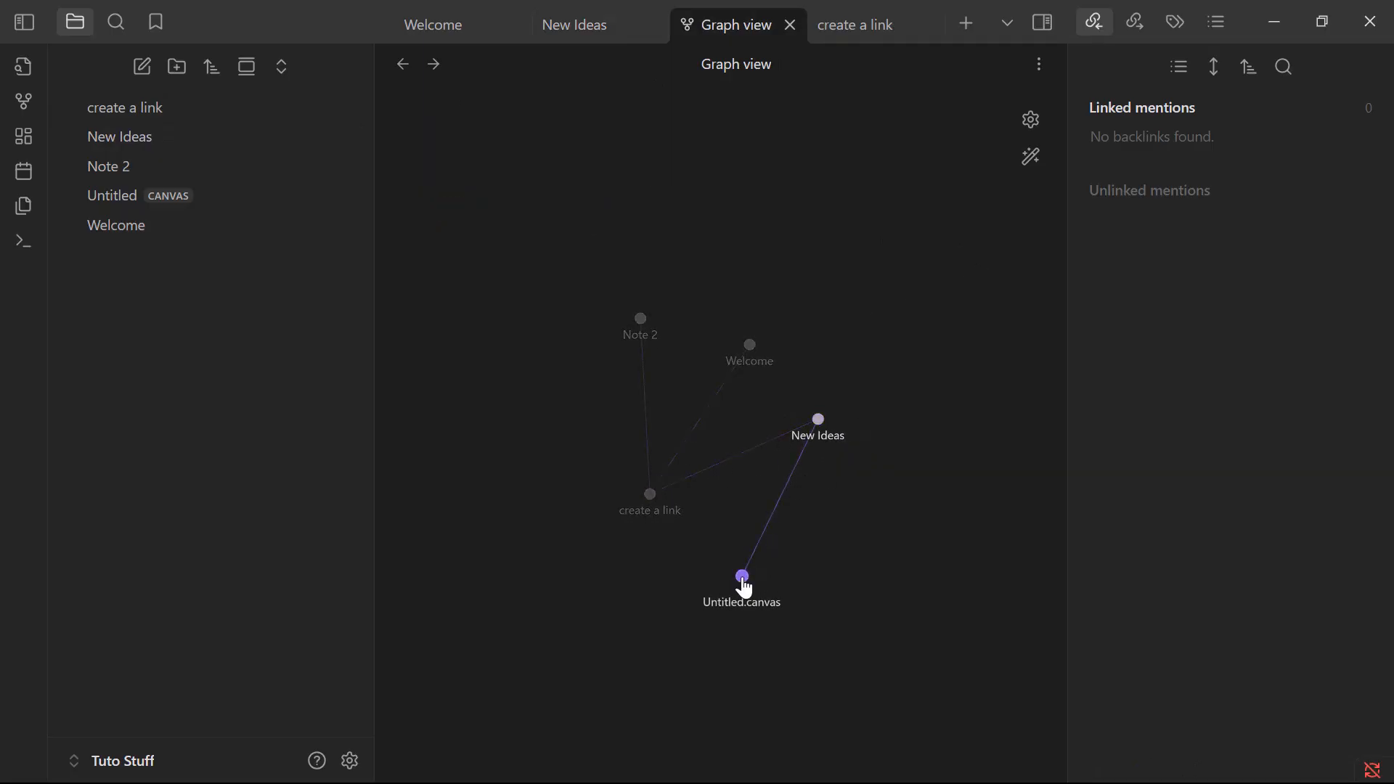
left_click(651, 499)
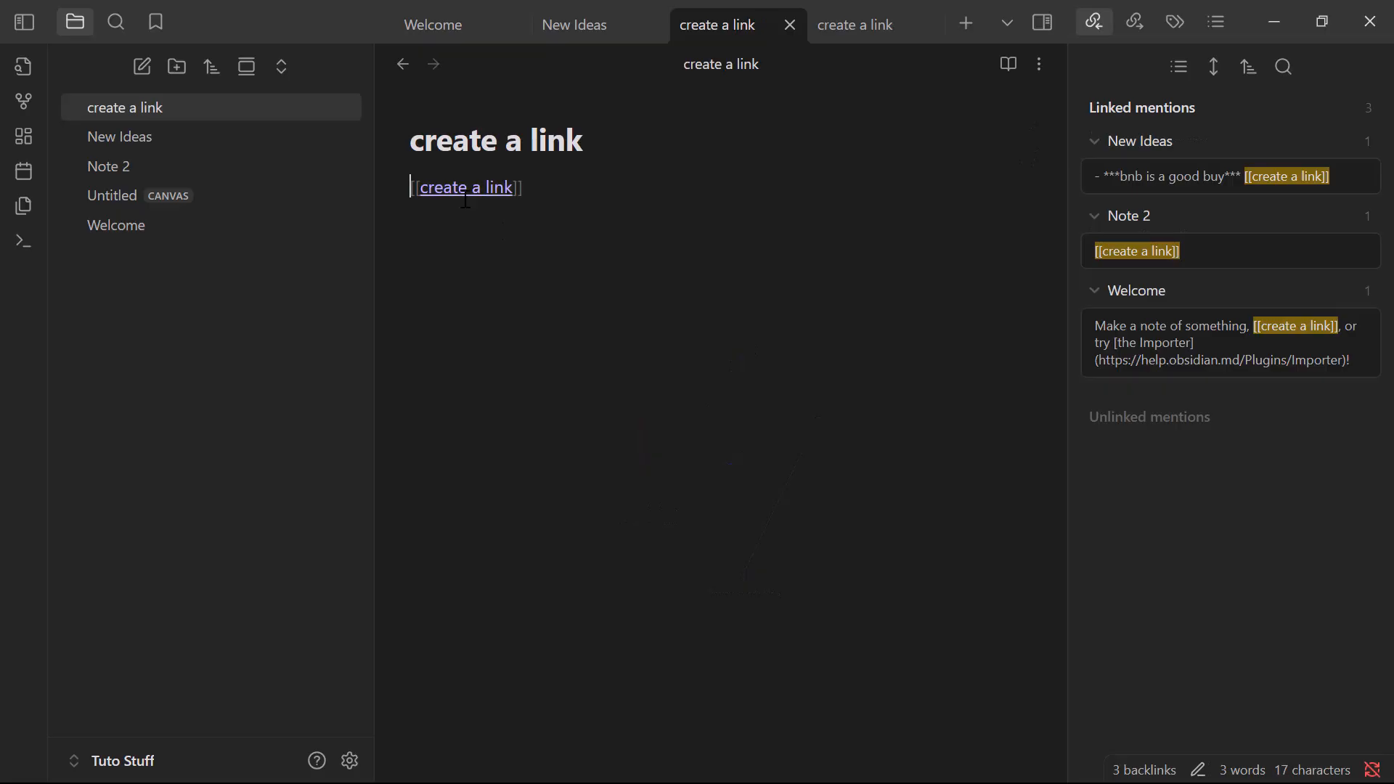
left_click(250, 142)
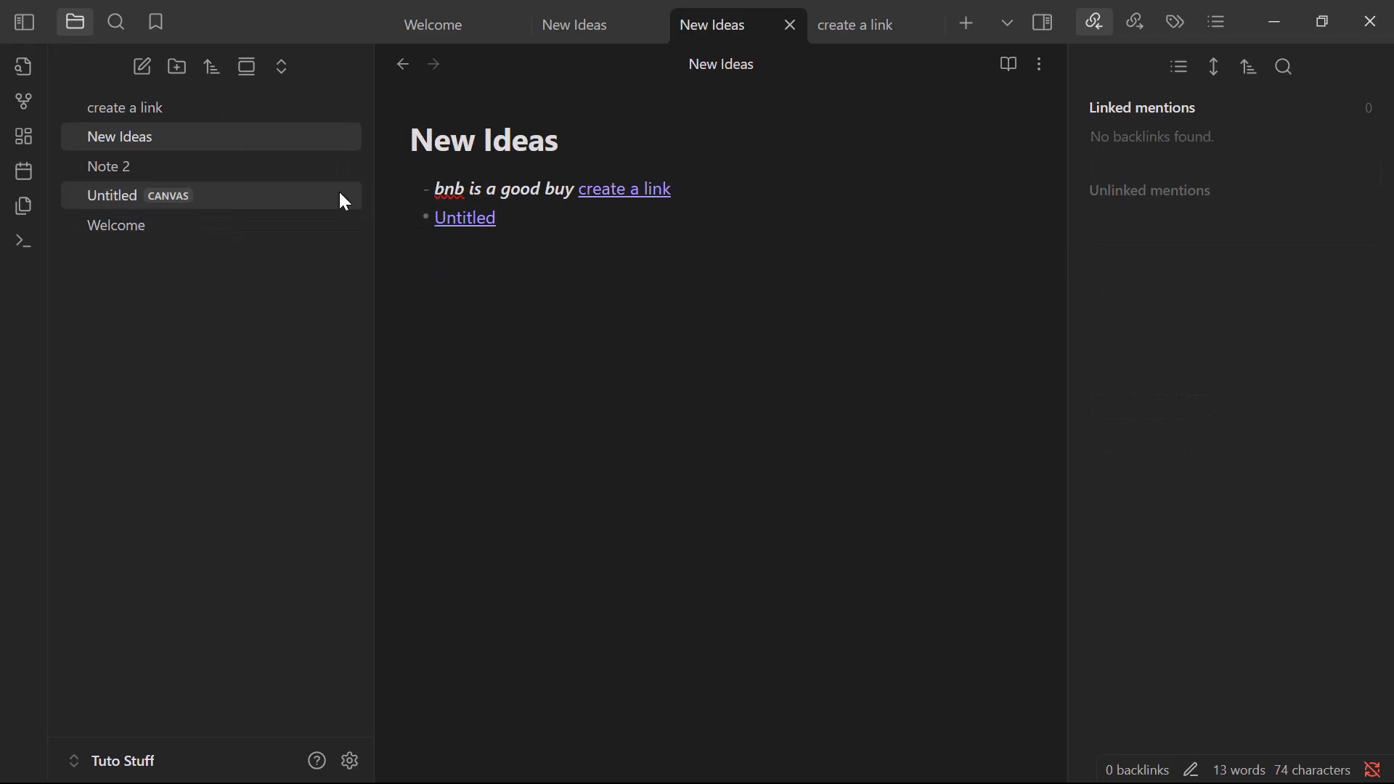
left_click(314, 174)
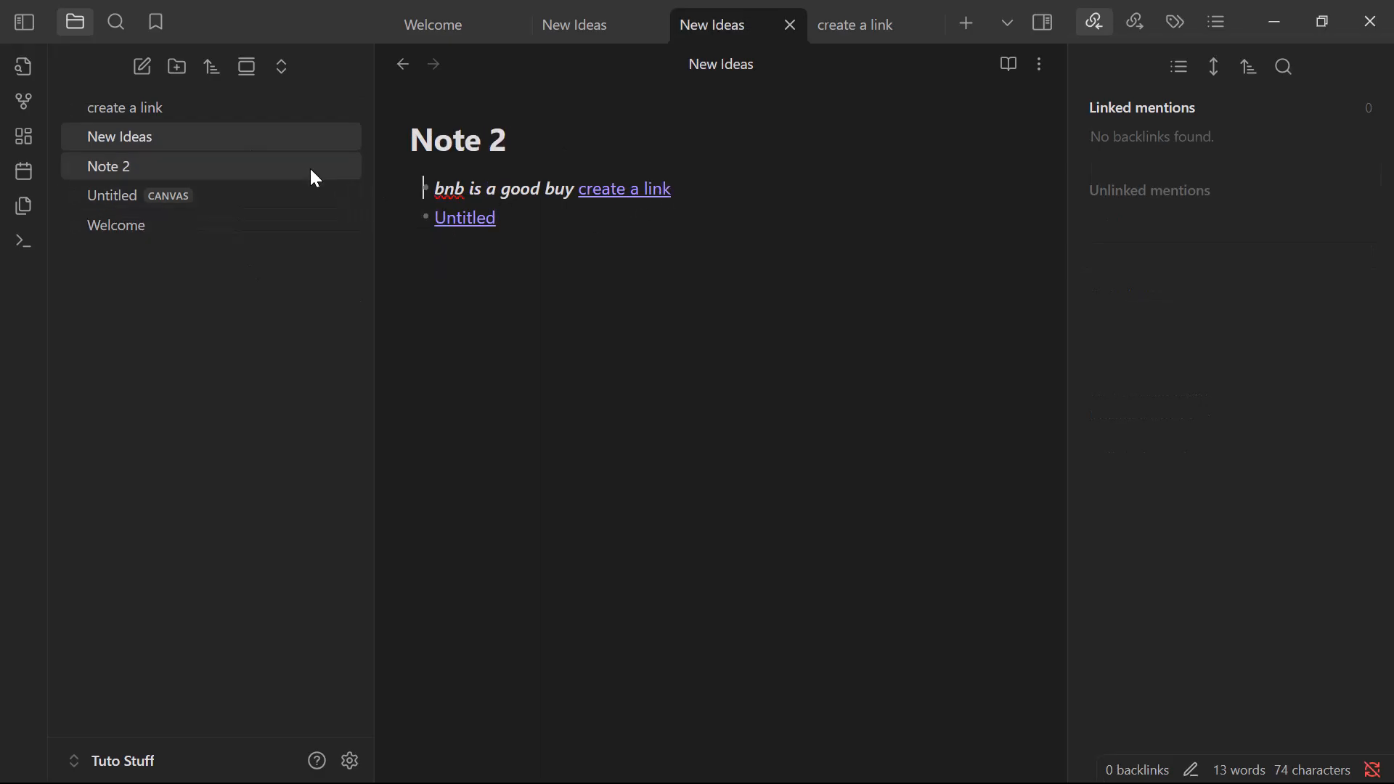
left_click(206, 202)
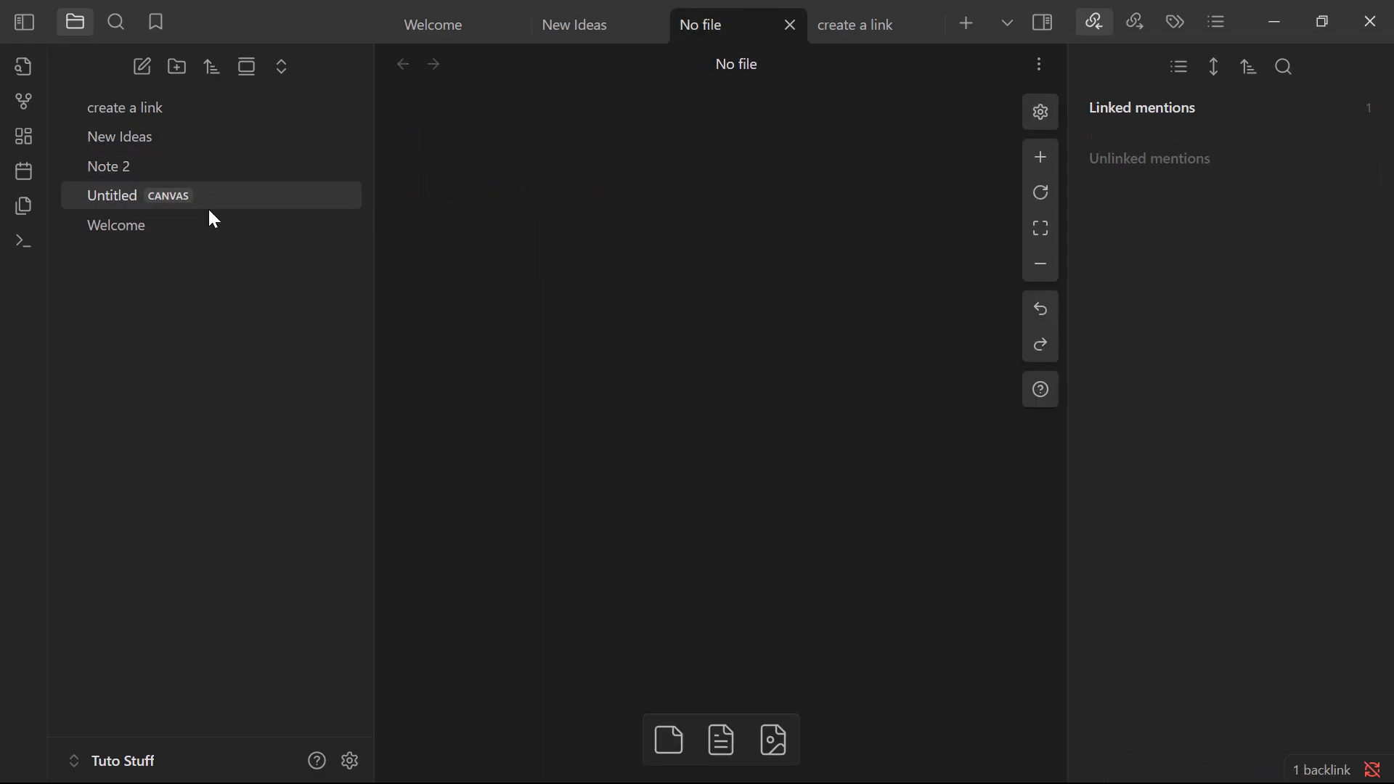
left_click(154, 221)
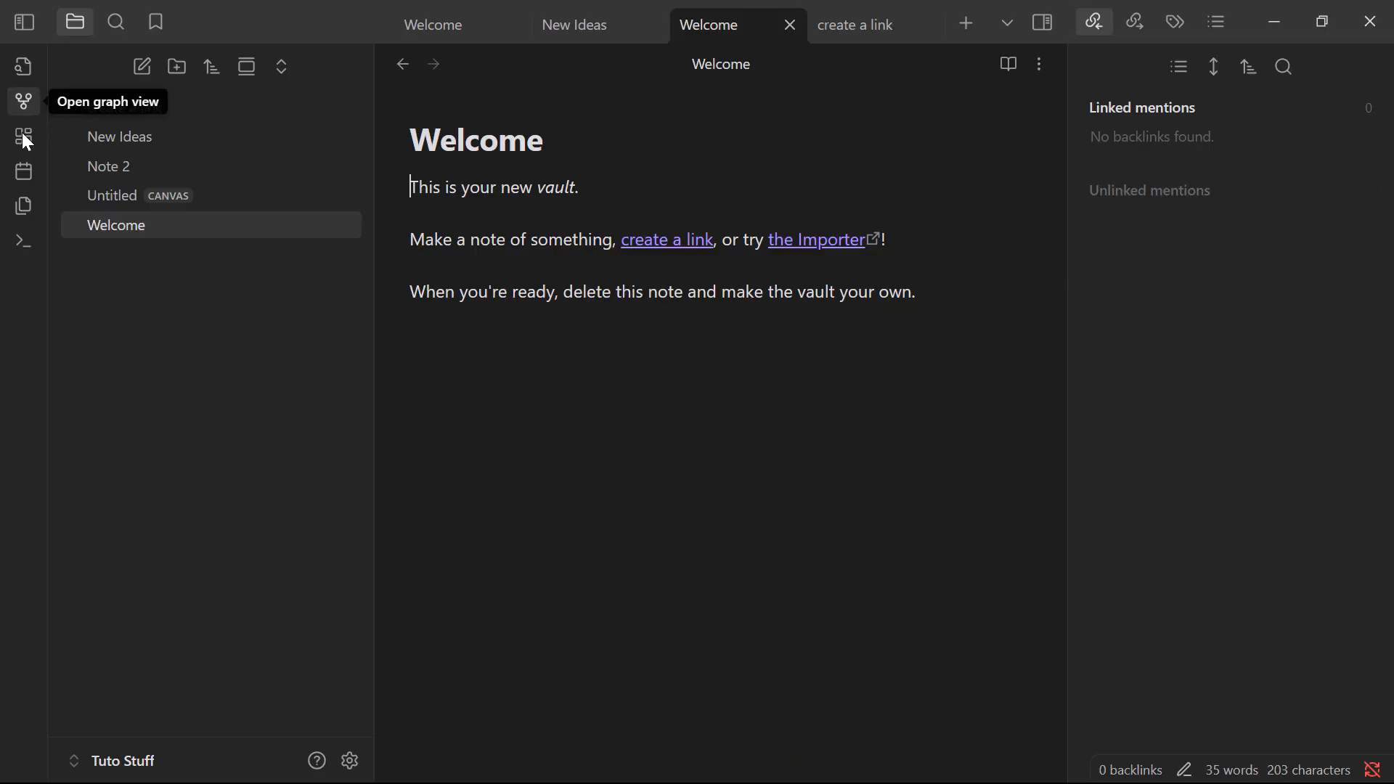
key("ctrl+g")
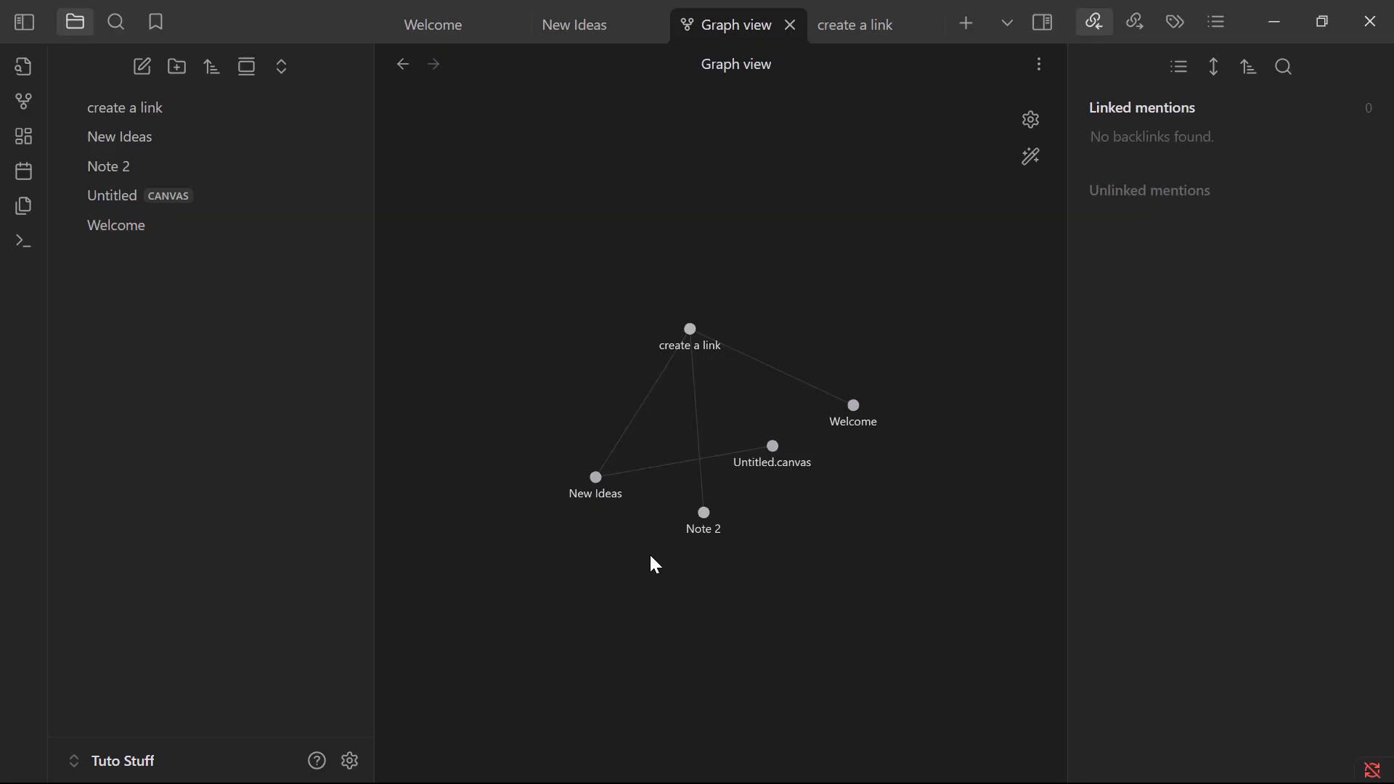
Create a new folder in the vault and clear its default name.
left_click(177, 66)
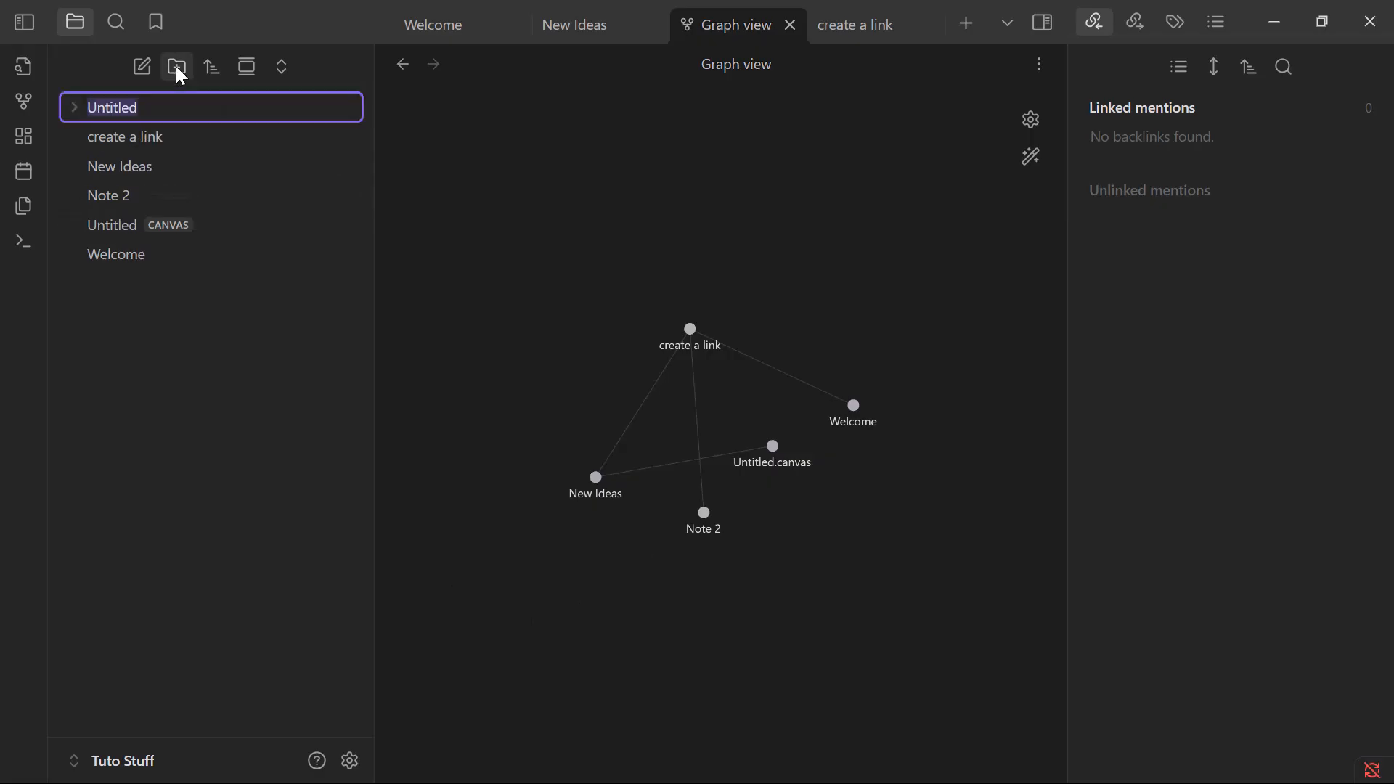
left_click(156, 106)
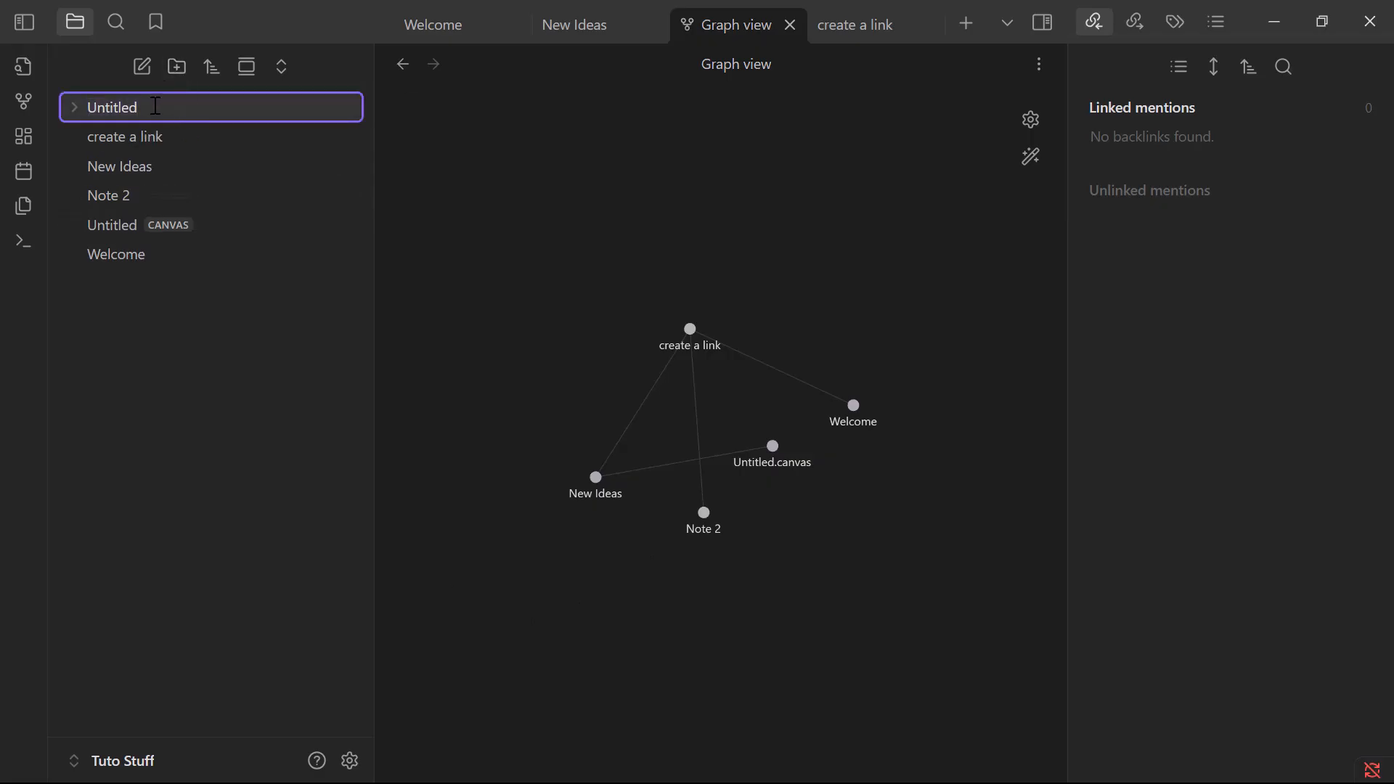
key("BackSpace")
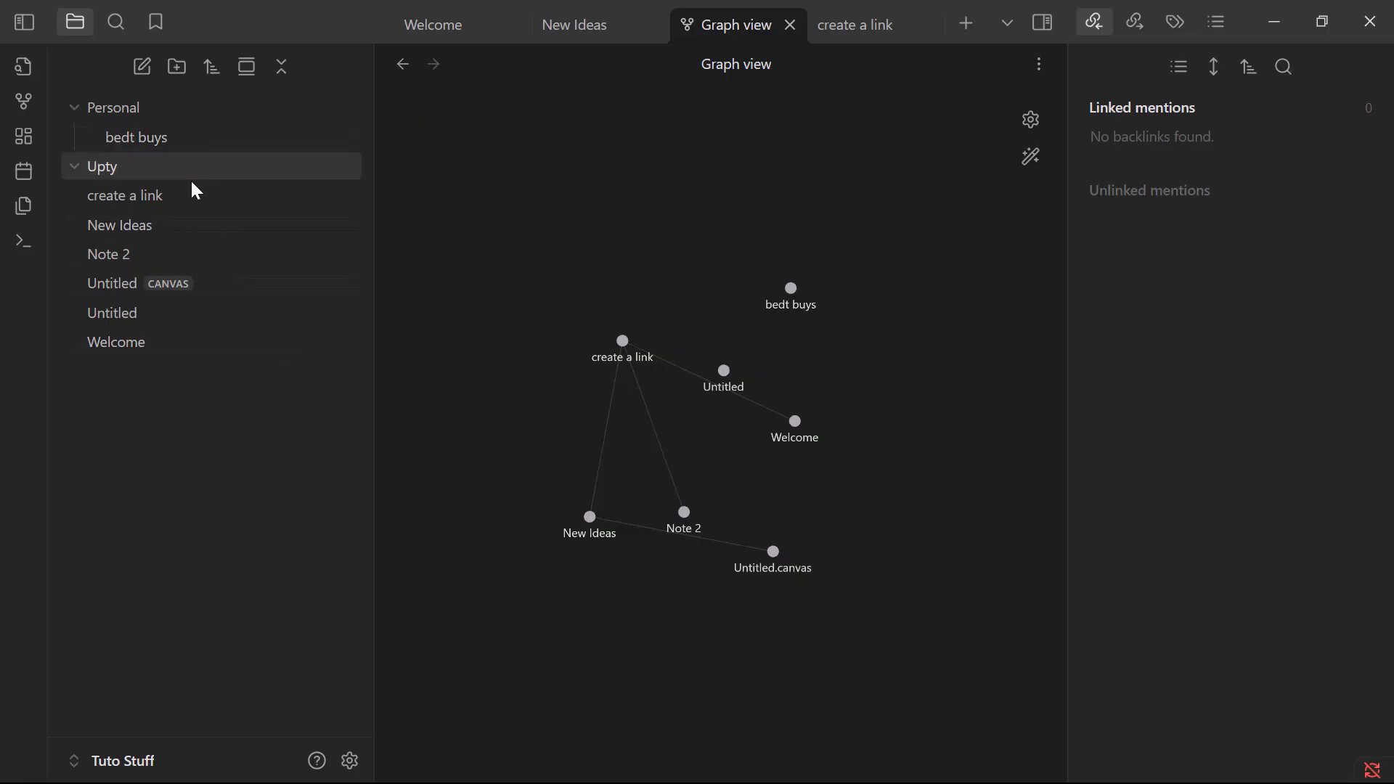
Look through the create a link, New Ideas, Note 2 and Untitled files to review which tags they contain.
left_click(174, 194)
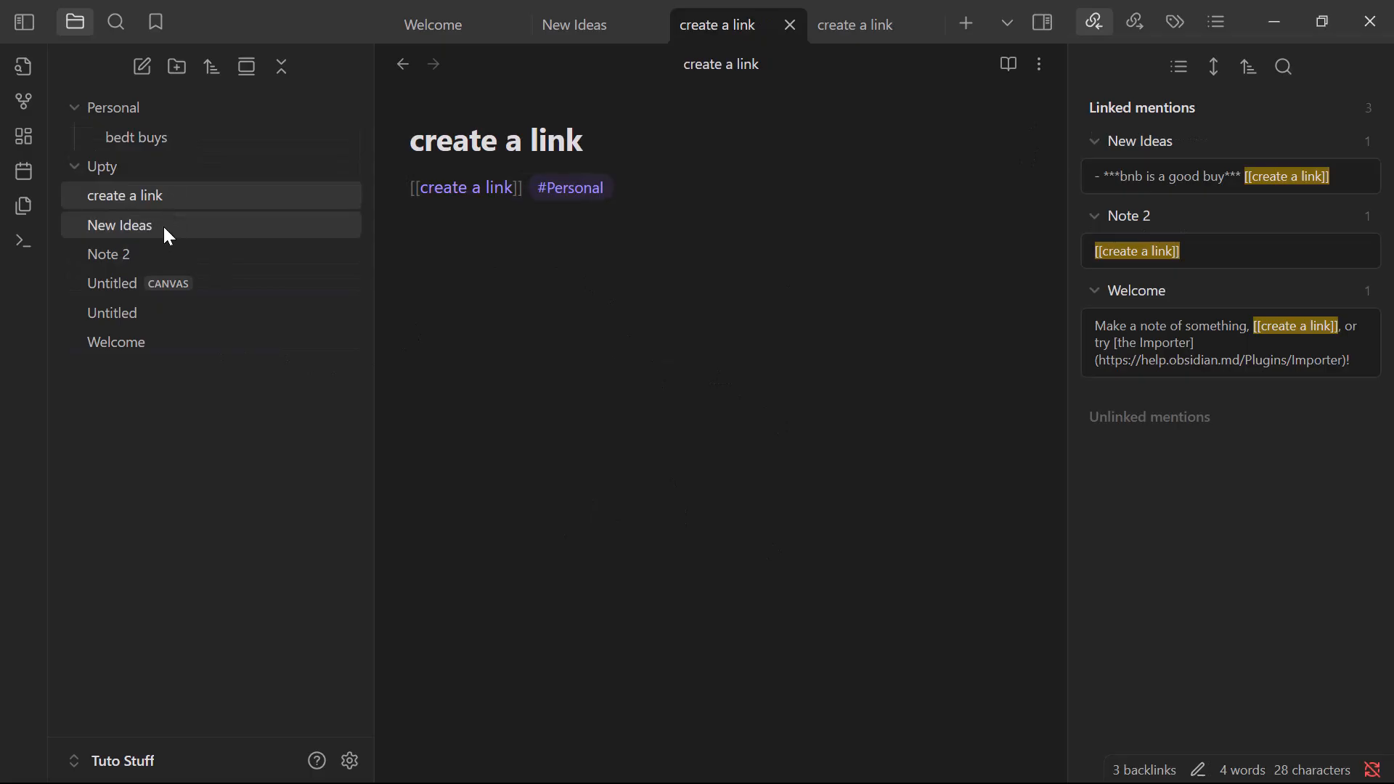
left_click(162, 225)
left_click(214, 195)
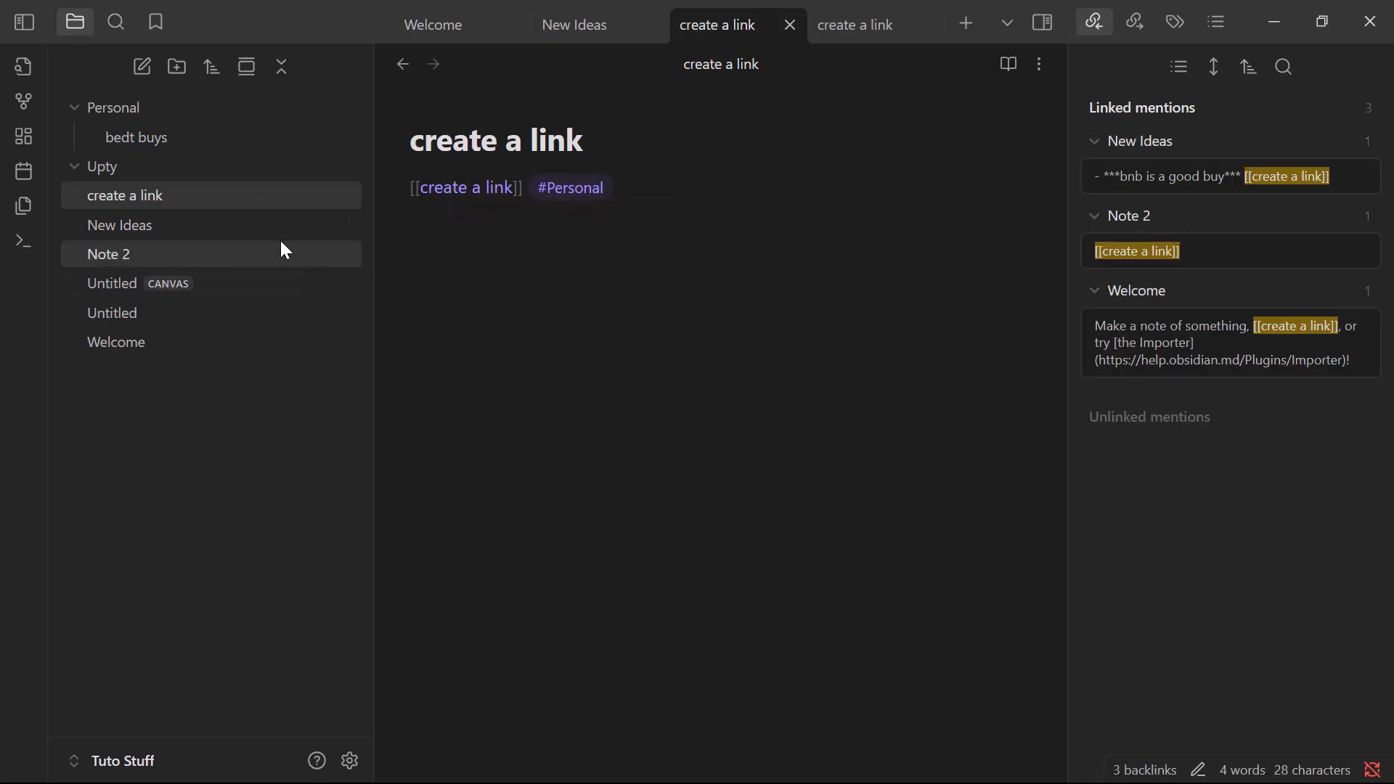
left_click(280, 247)
left_click(246, 286)
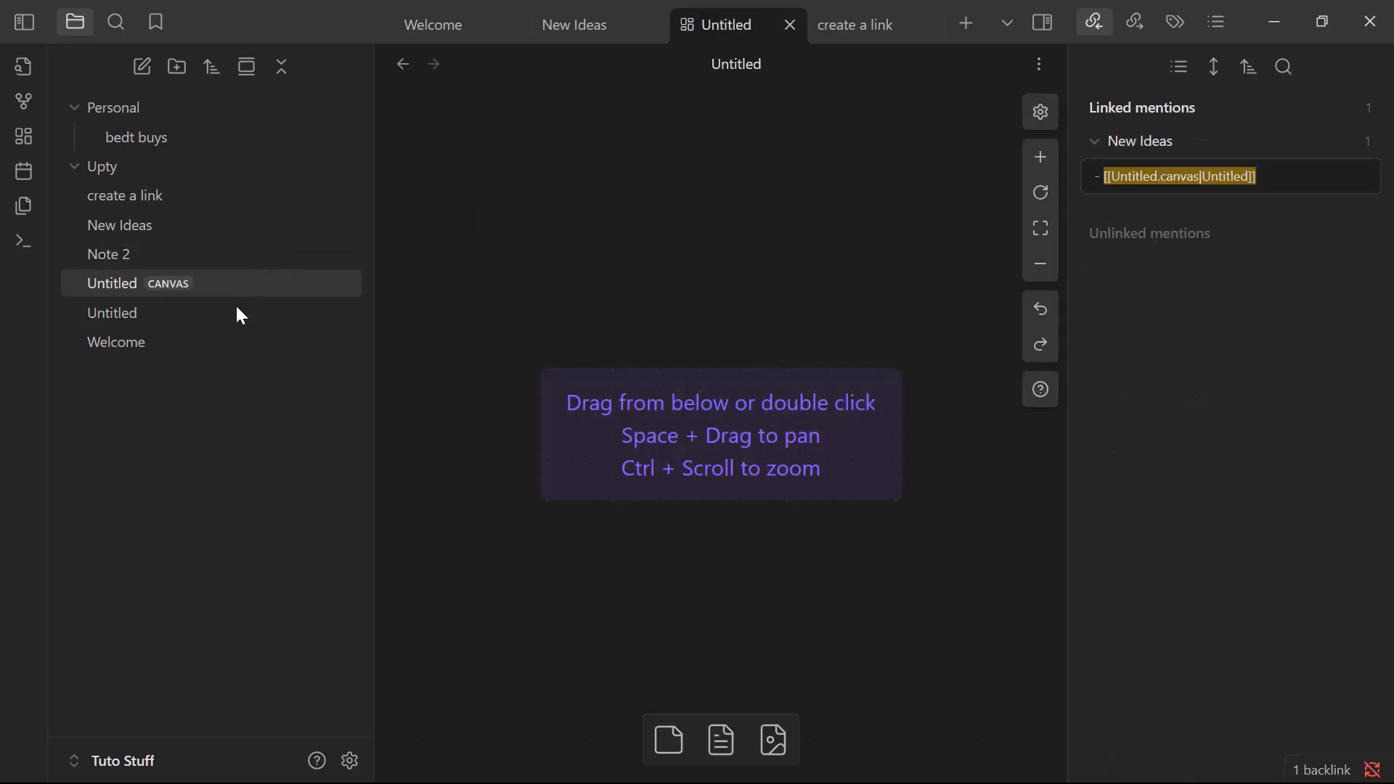
left_click(236, 311)
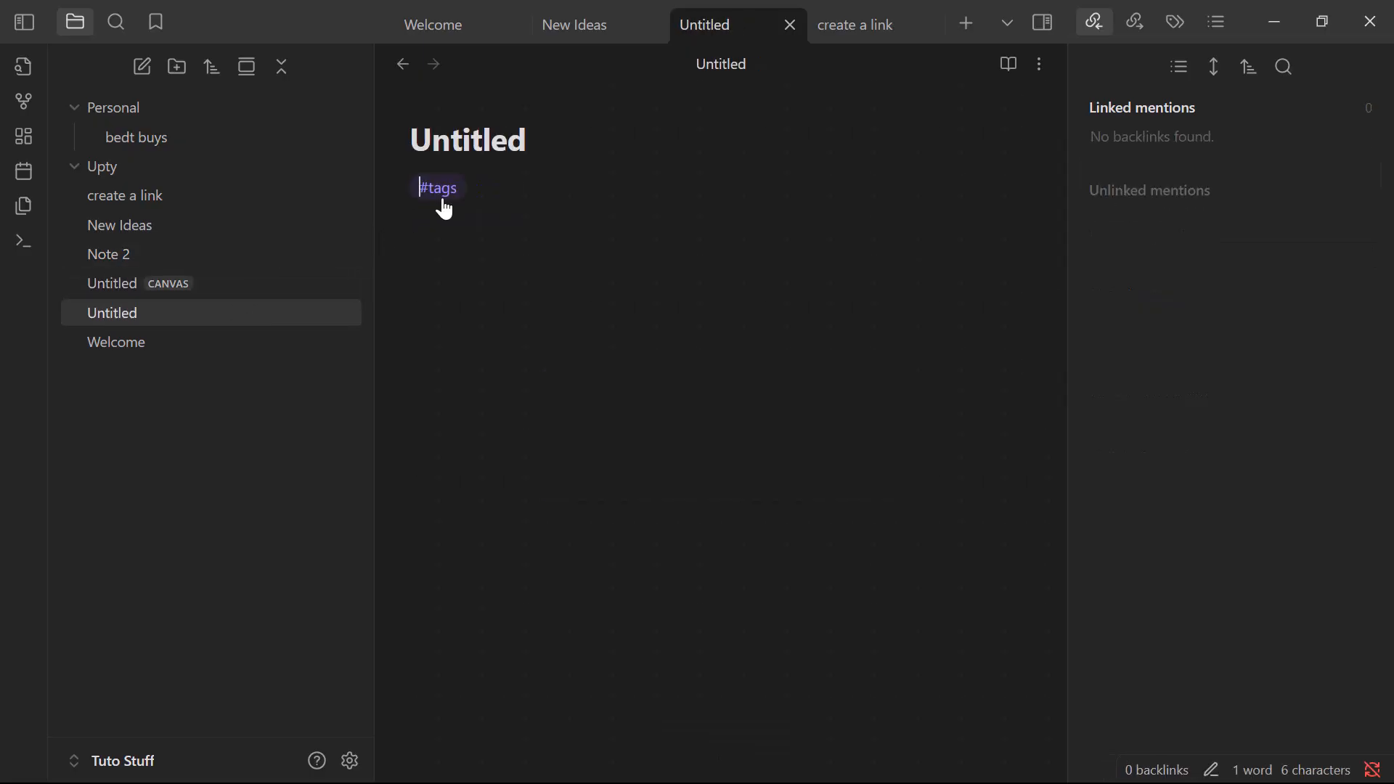
left_click(299, 203)
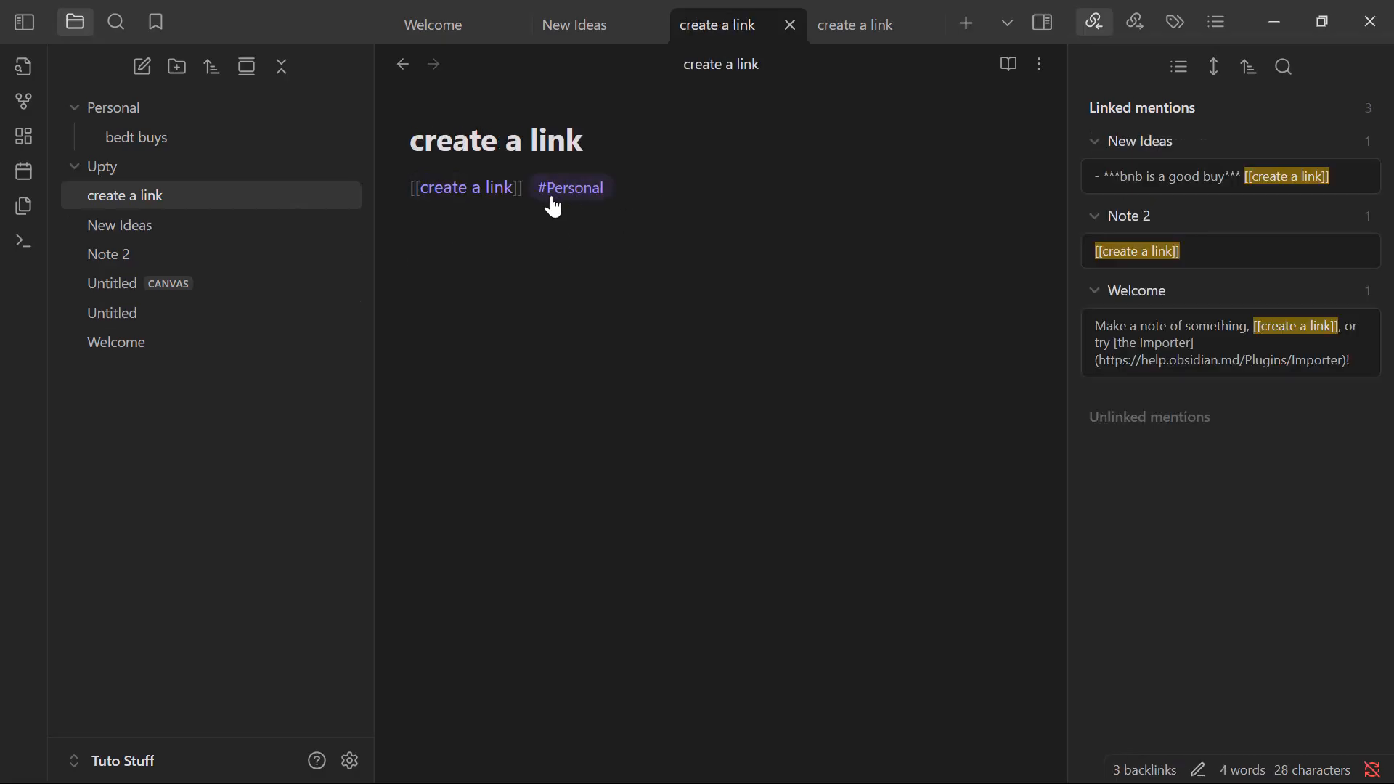
Add the tag #Again after the Untitled link in the New Ideas note and start a new bullet below it.
left_click(335, 223)
left_click(595, 252)
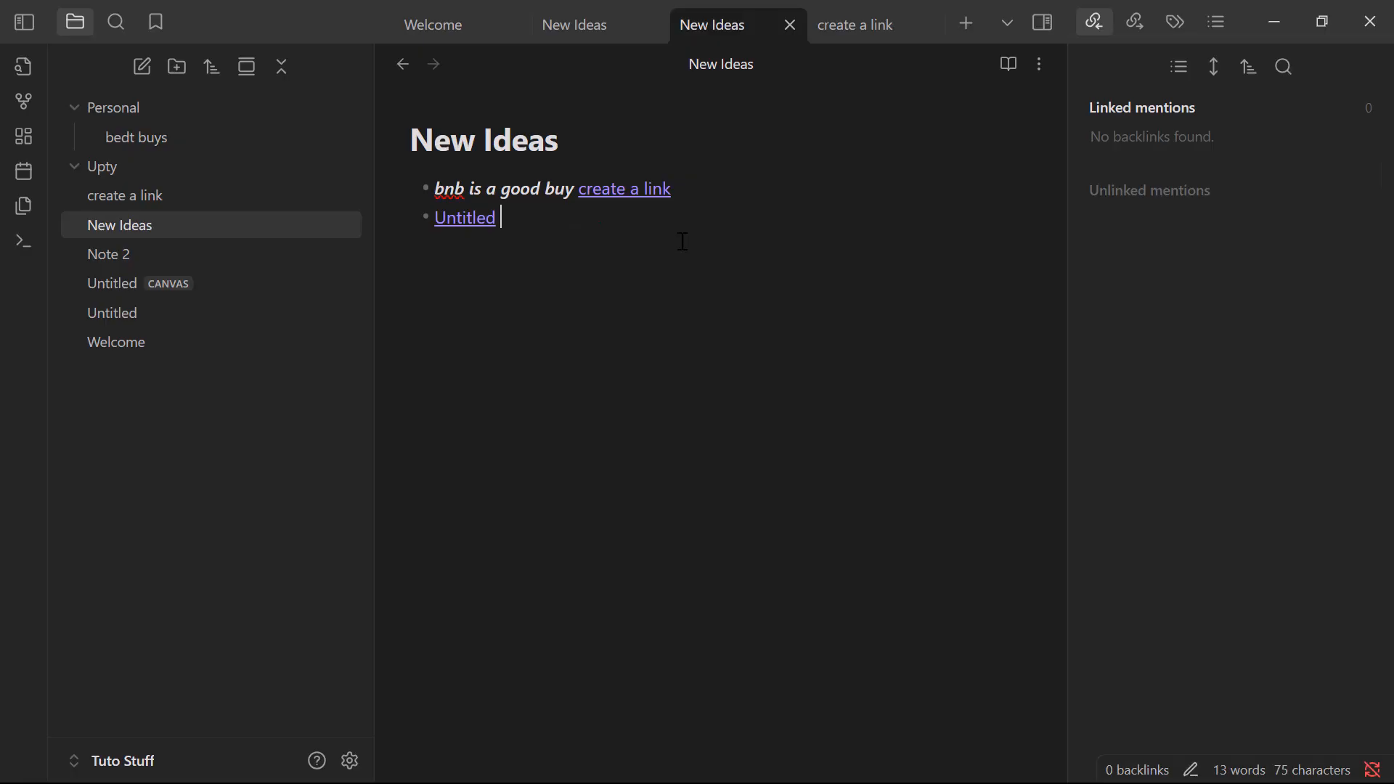
type("#")
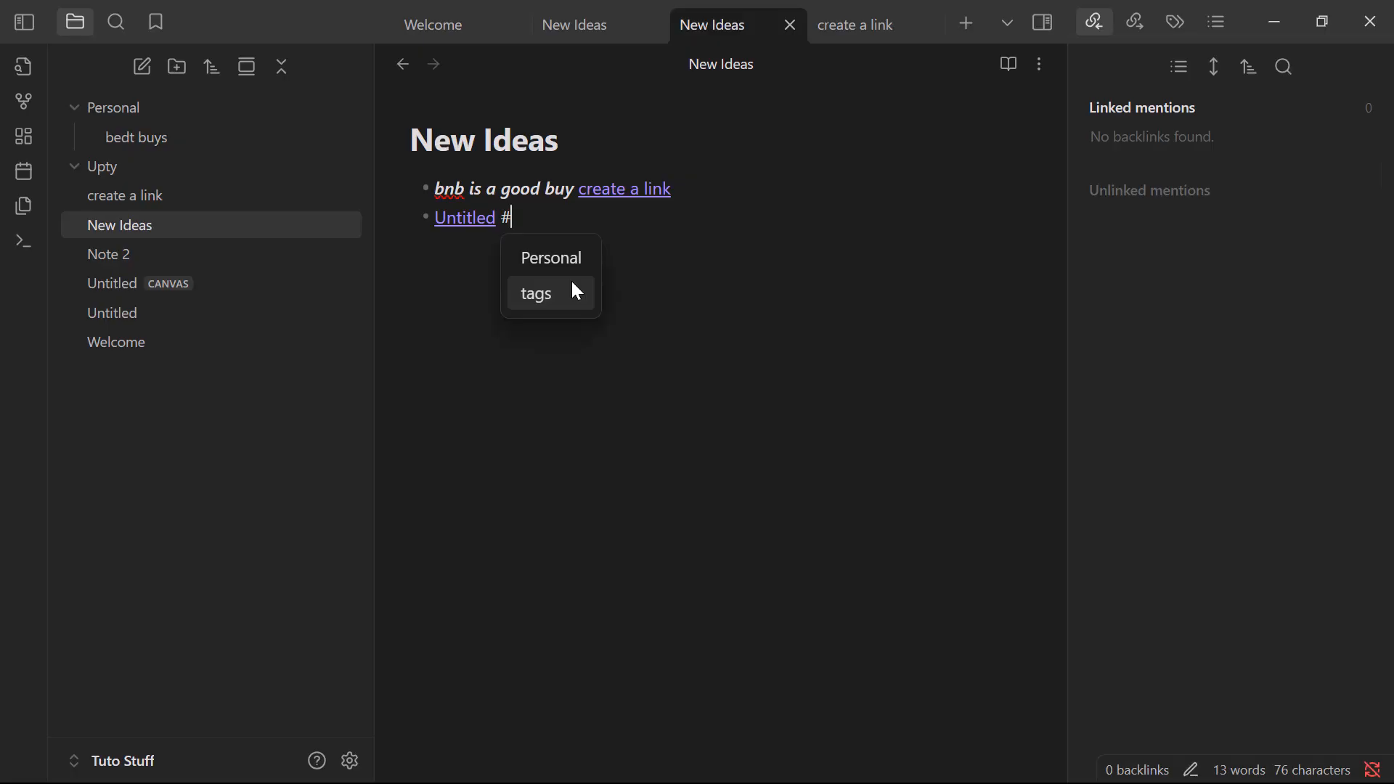
type("Again")
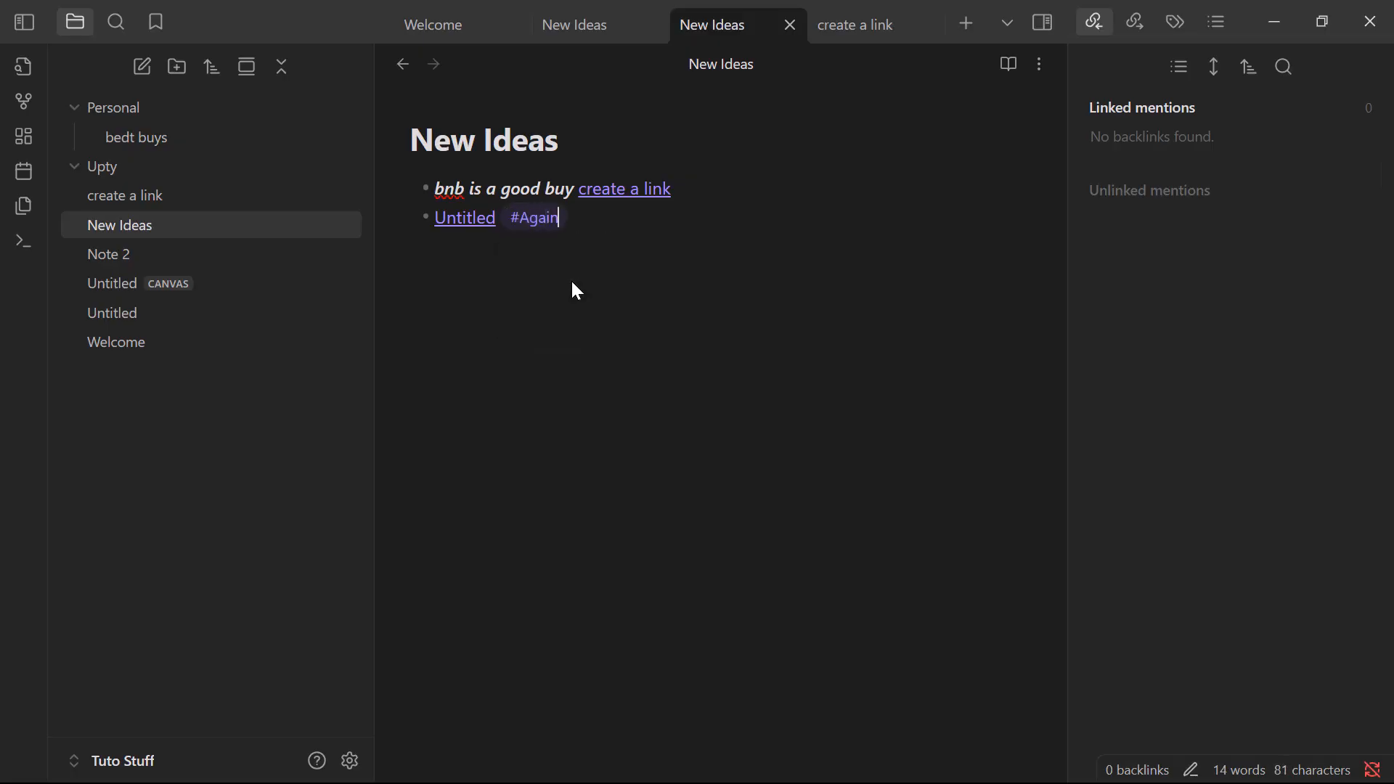
key("Return")
Check the tags in Note 2 and Untitled, and add the existing #Personal tag after the first sentence of the Welcome note.
left_click(180, 252)
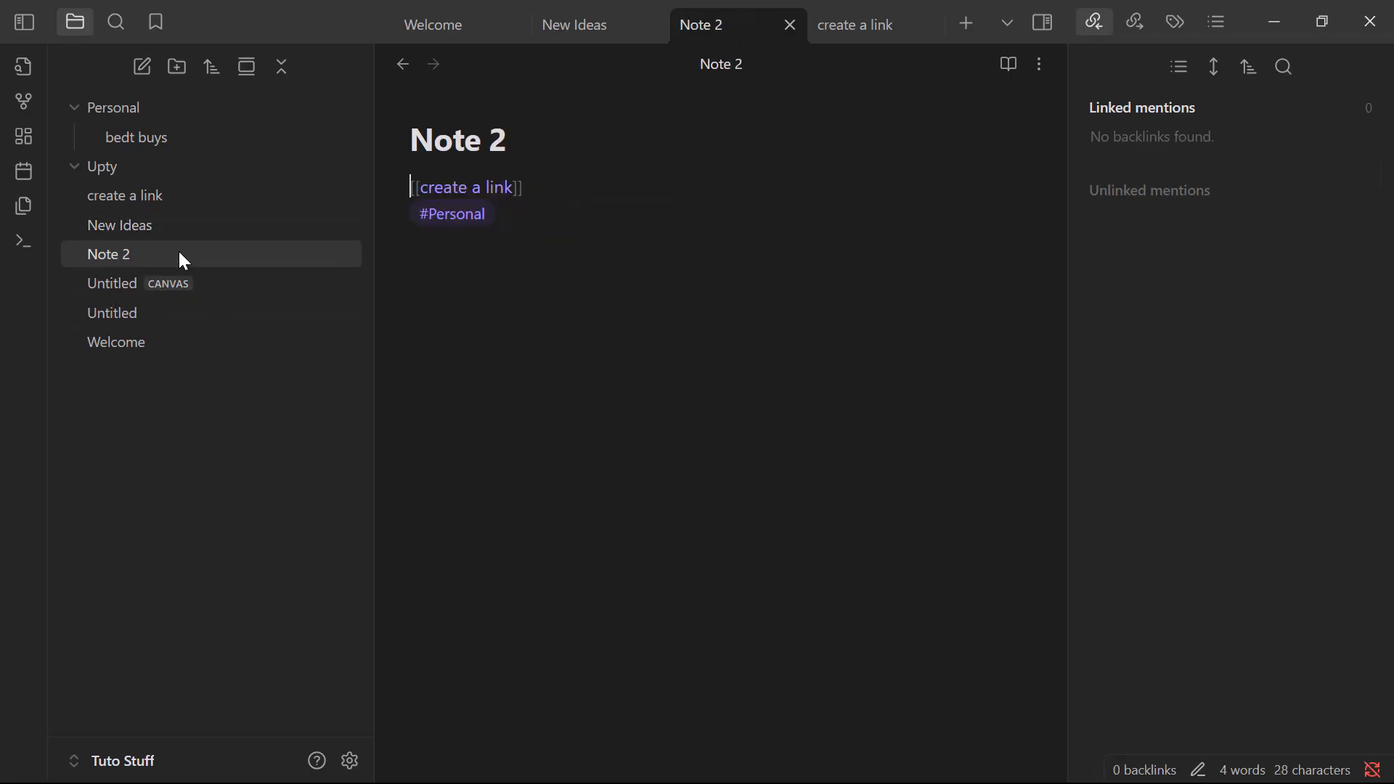
left_click(158, 318)
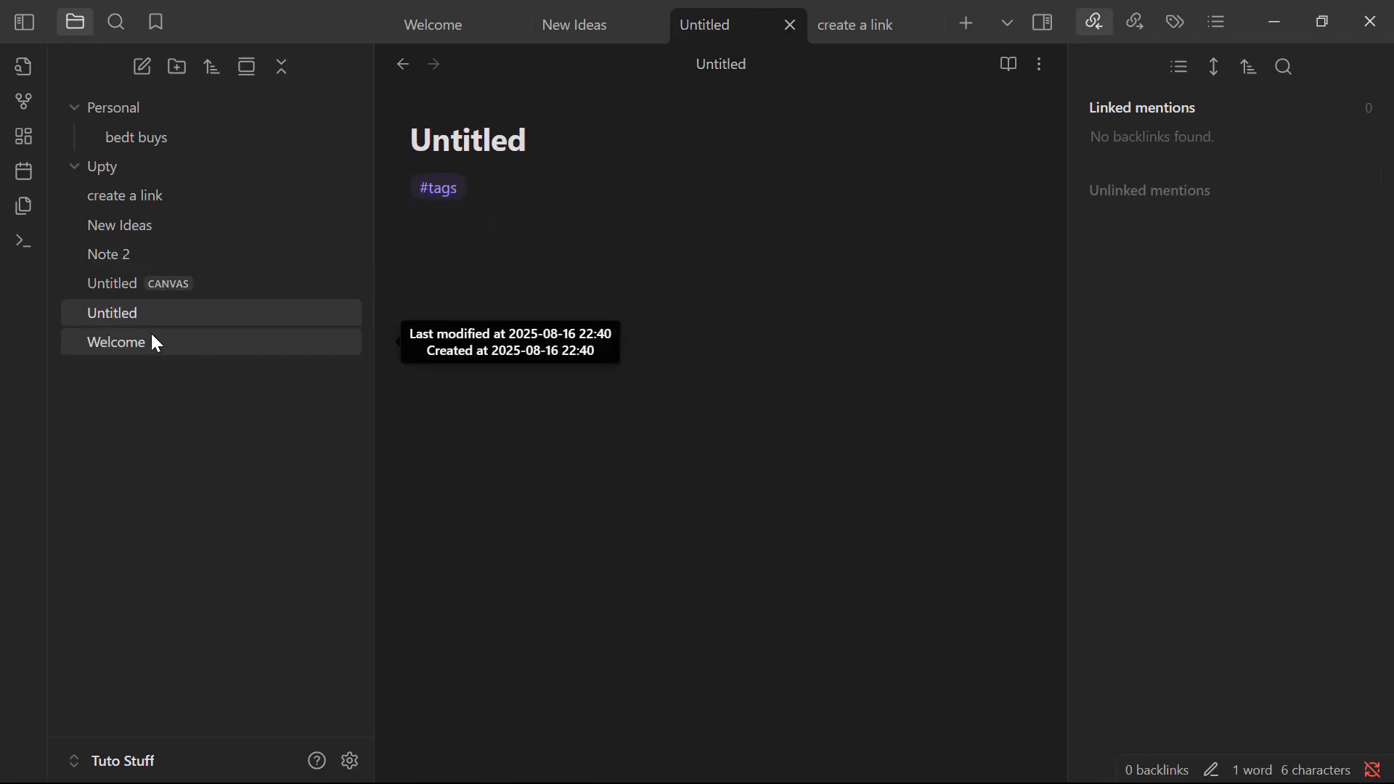
left_click(152, 336)
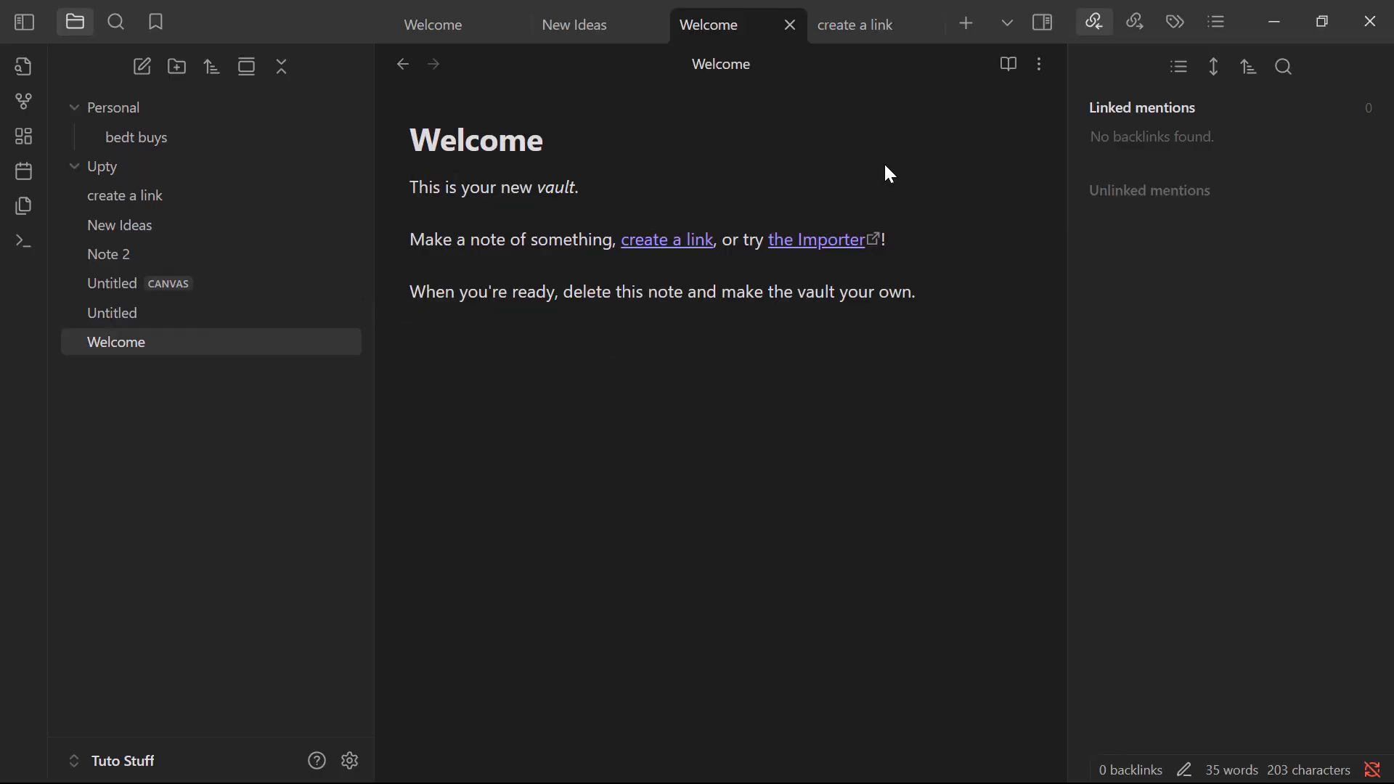
left_click(772, 188)
type("#")
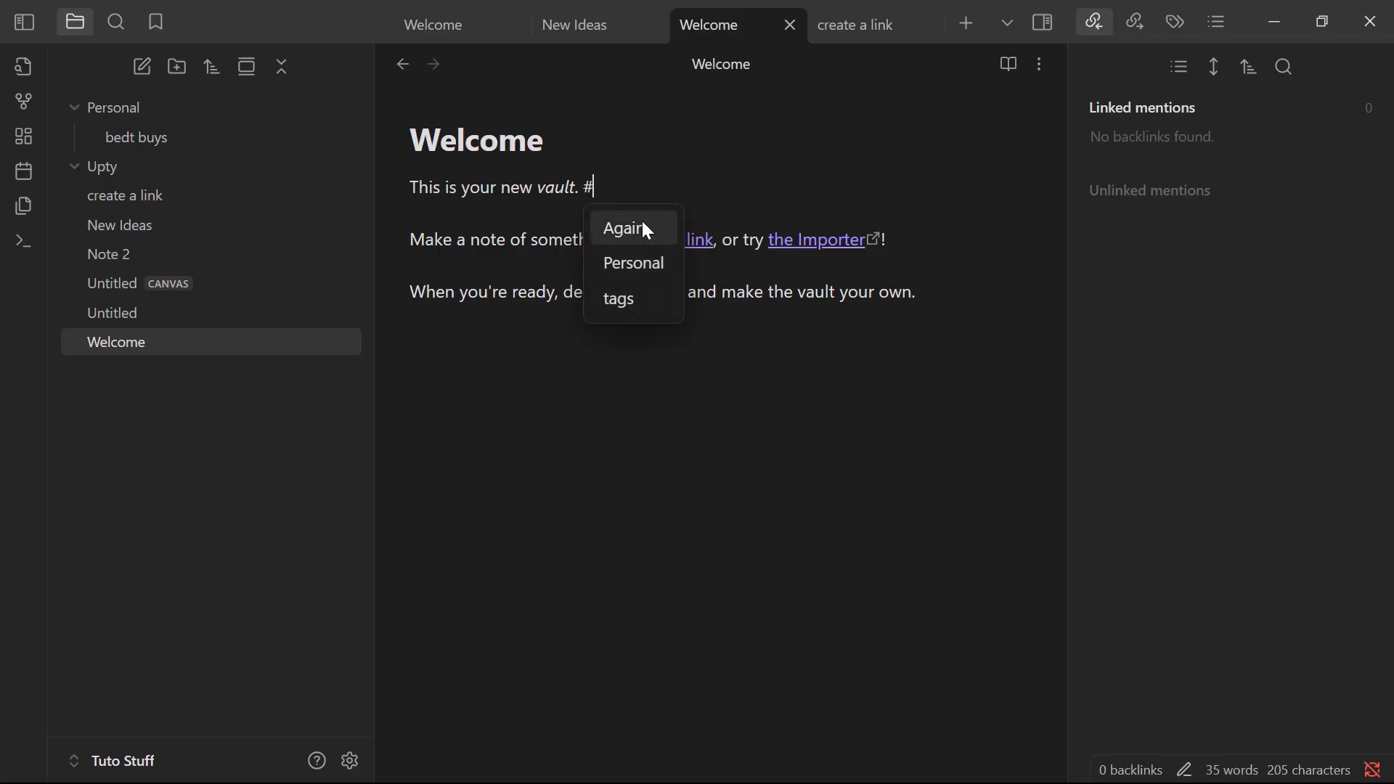
left_click(647, 263)
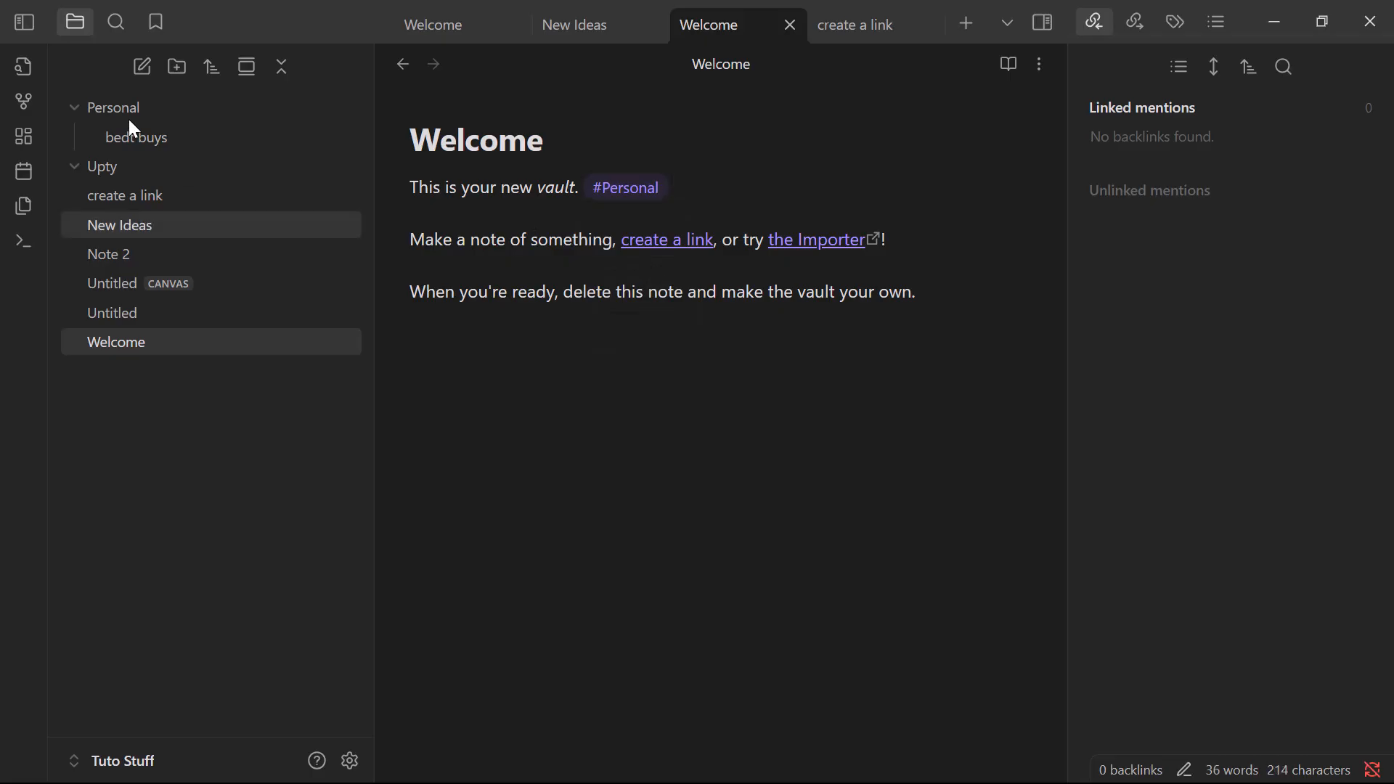
Search the vault for the tag #Again and open the matching New Ideas note.
left_click(114, 21)
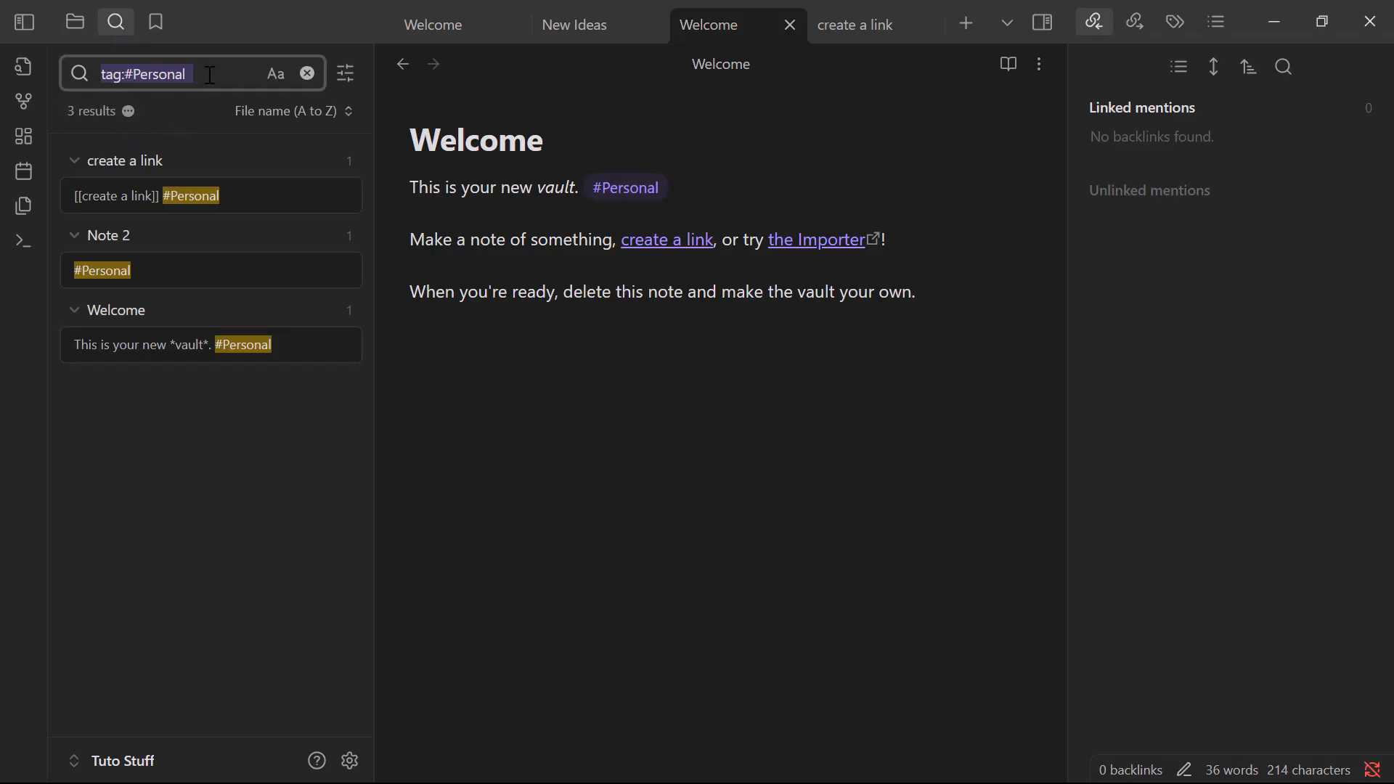
key("BackSpace")
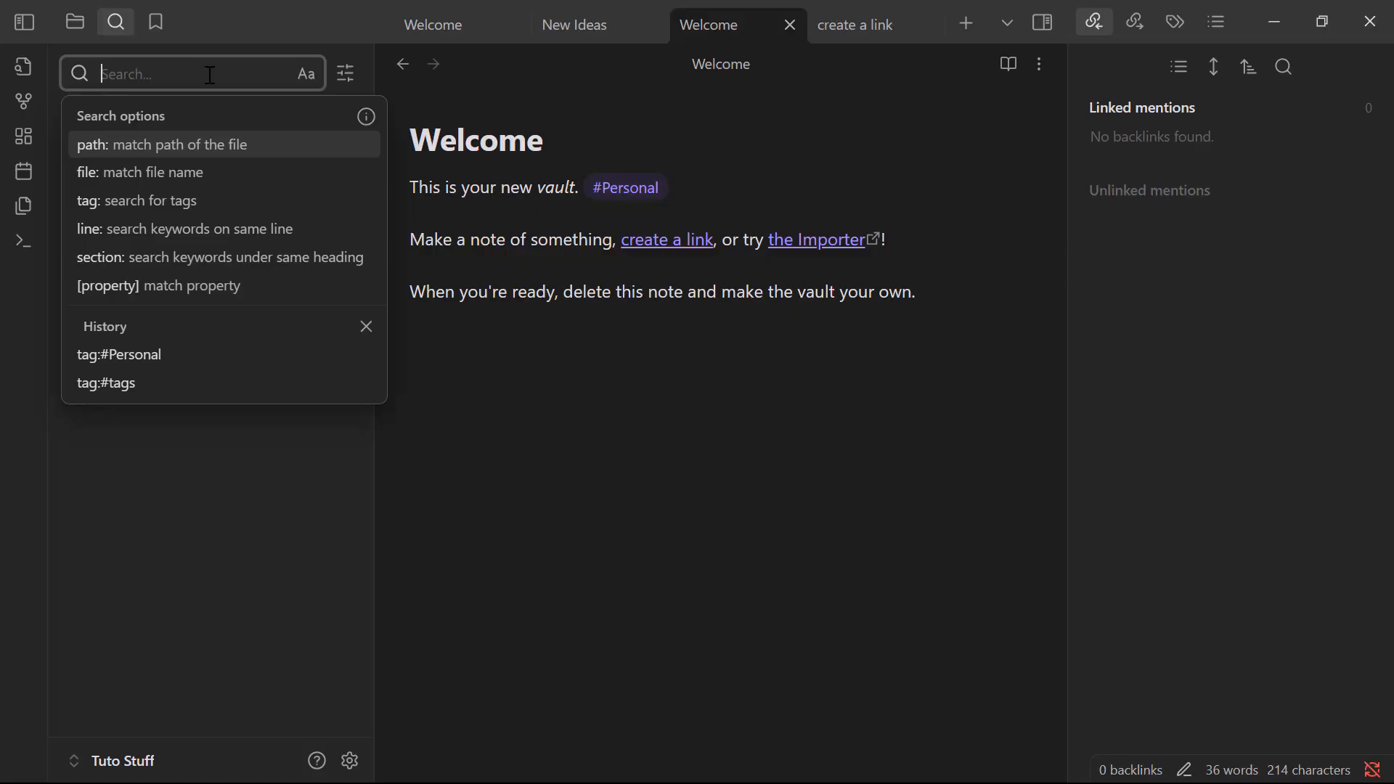
type("tag")
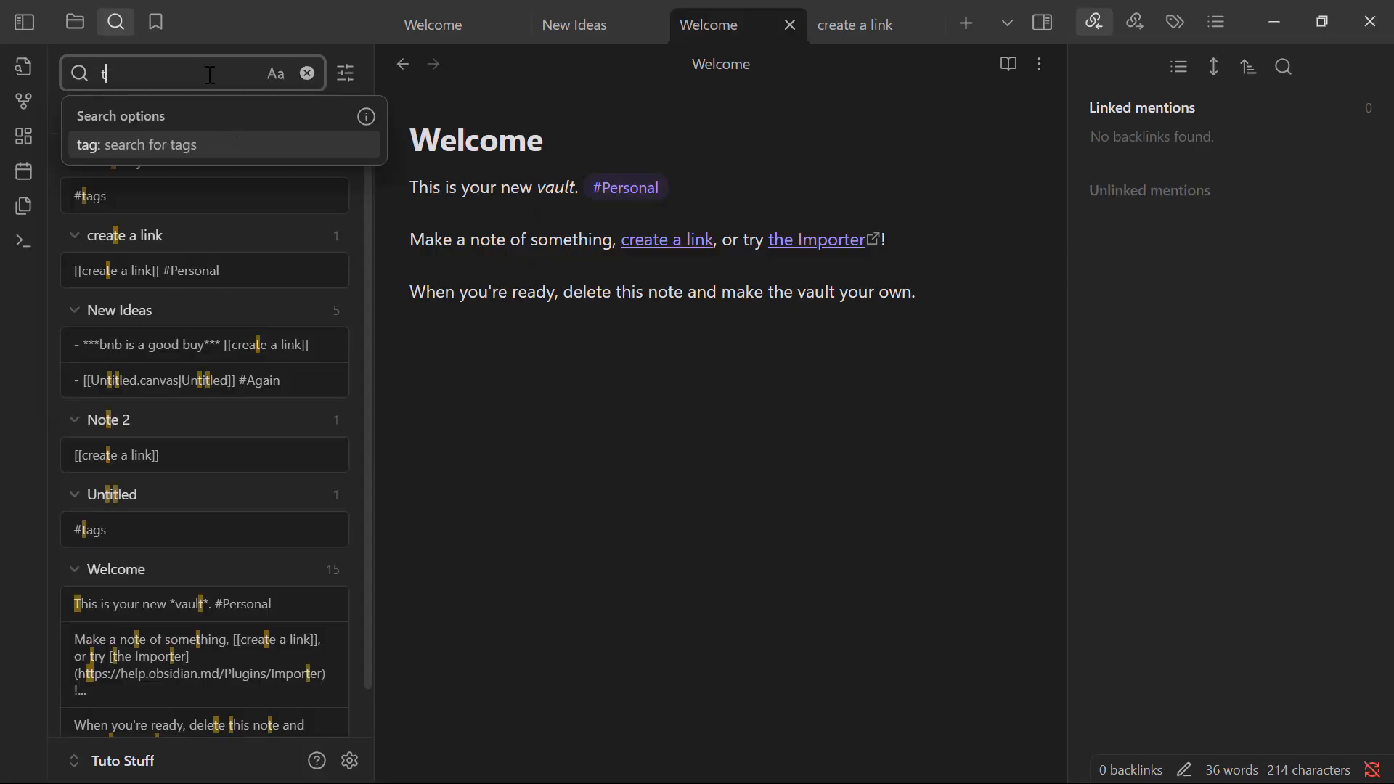
left_click(182, 145)
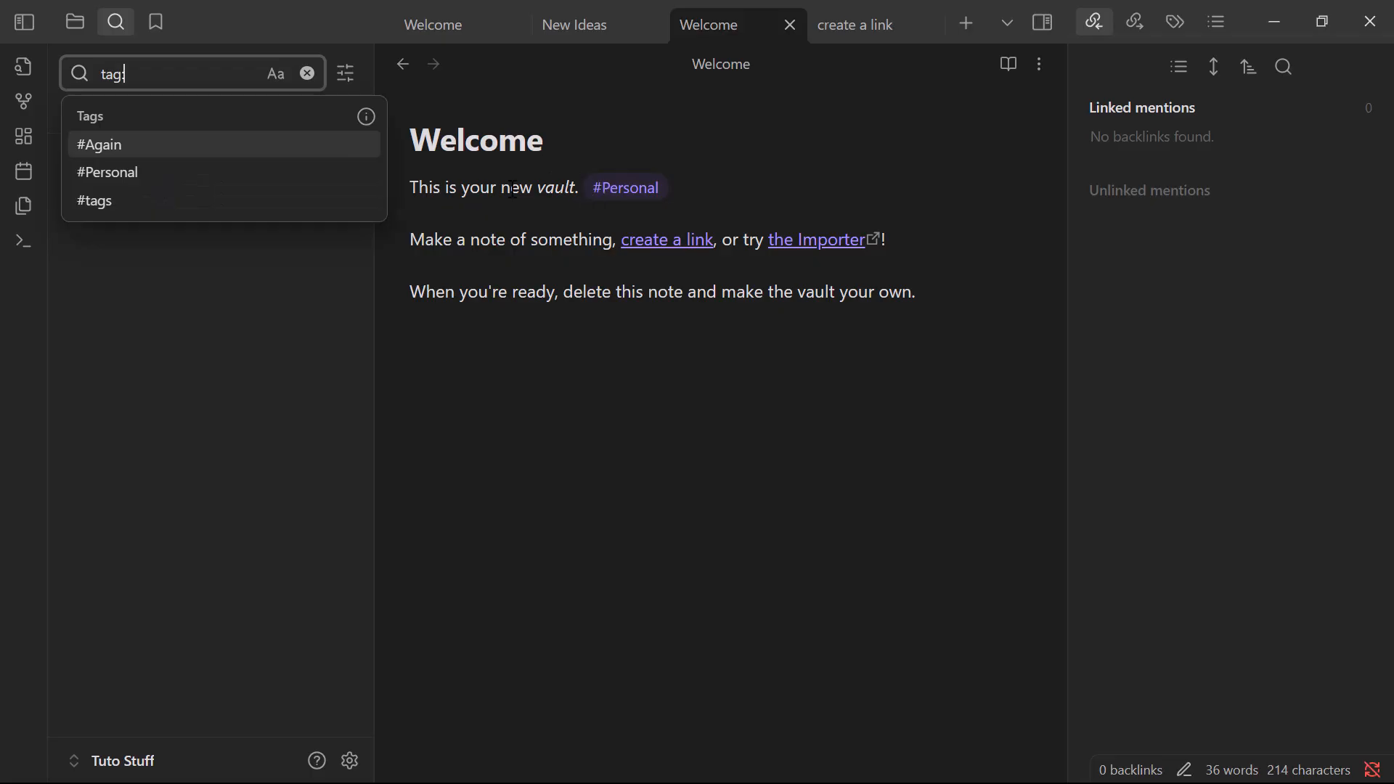
left_click(254, 151)
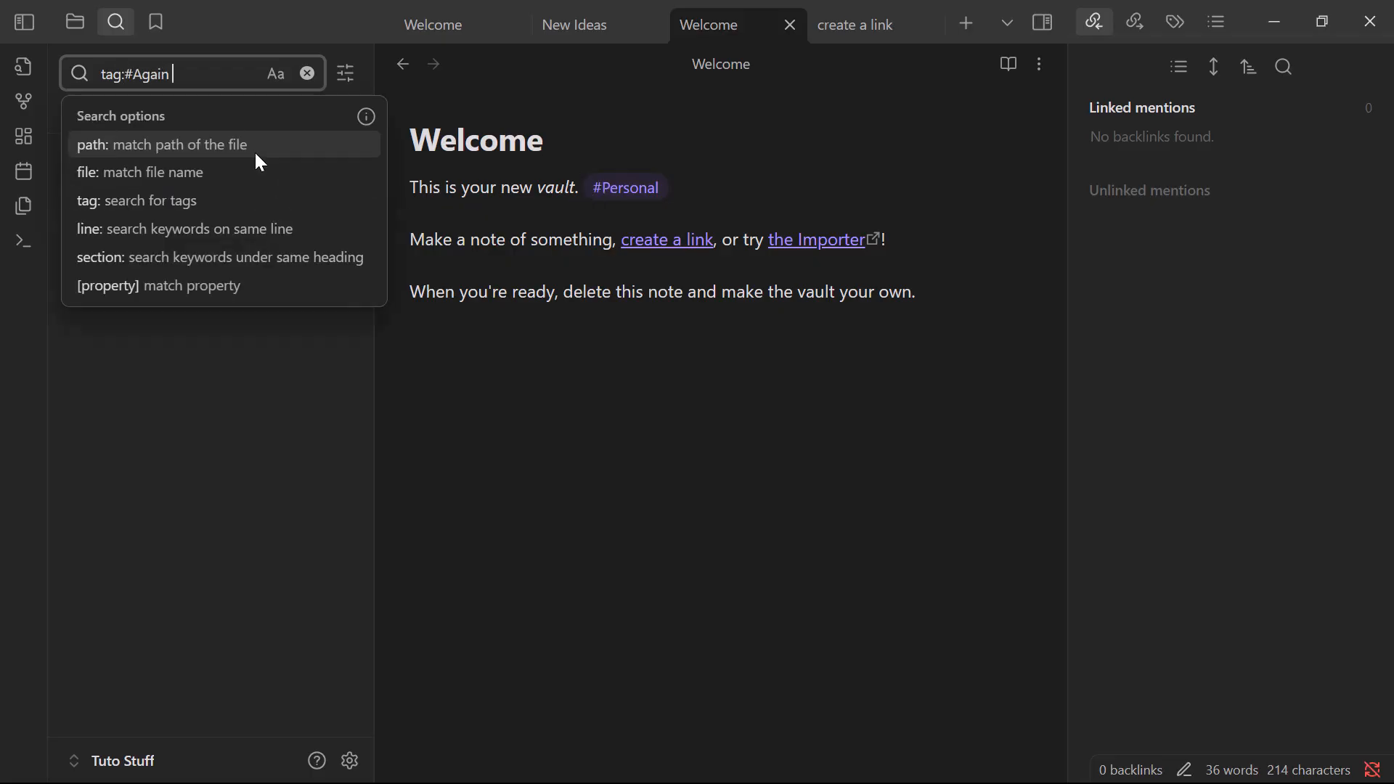
left_click(286, 415)
left_click(268, 161)
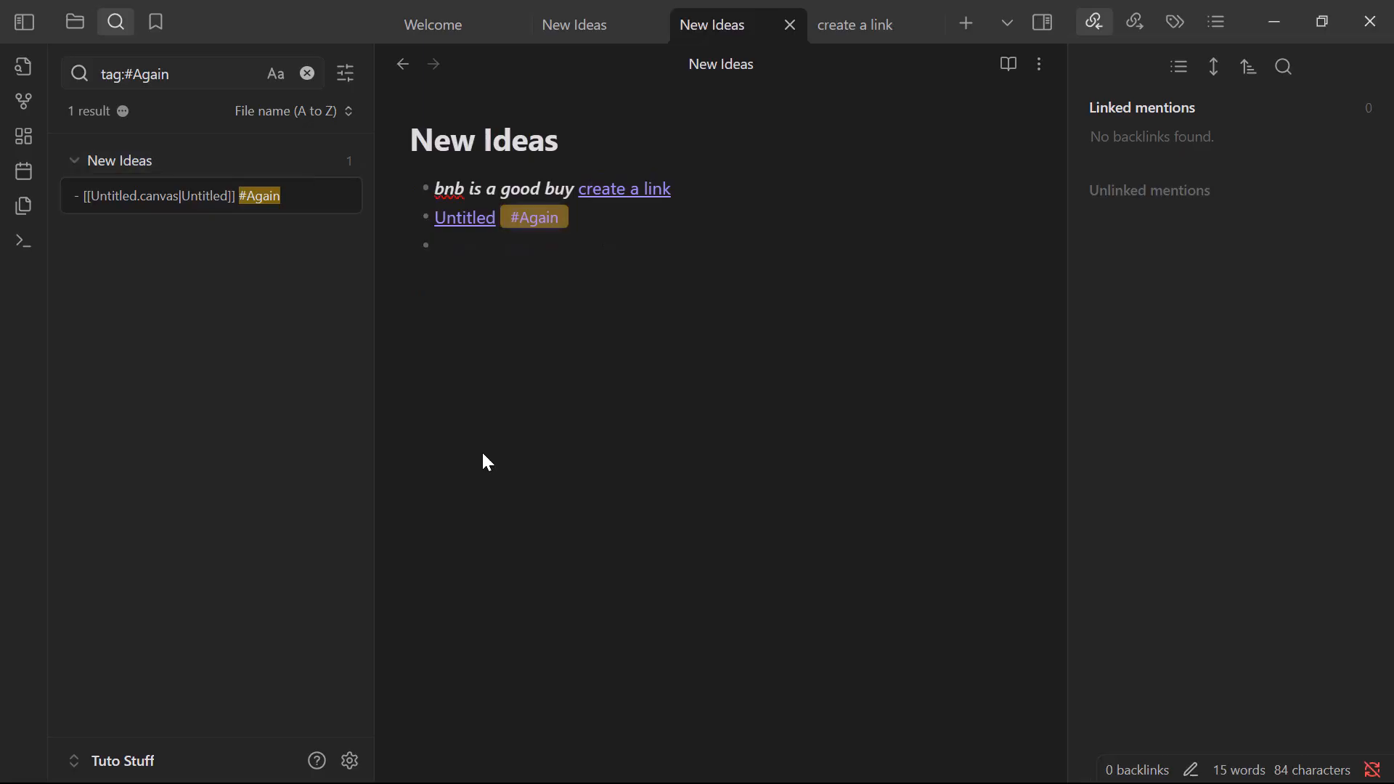